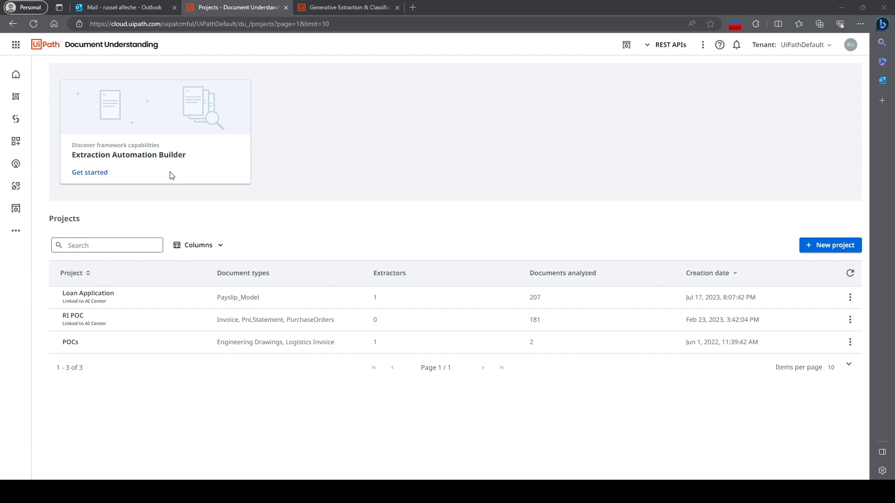
- Start the Extraction Automation Builder and upload PO4.png from the DocumentDispatcher Attachments folder as the sample document
left_click(90, 173)
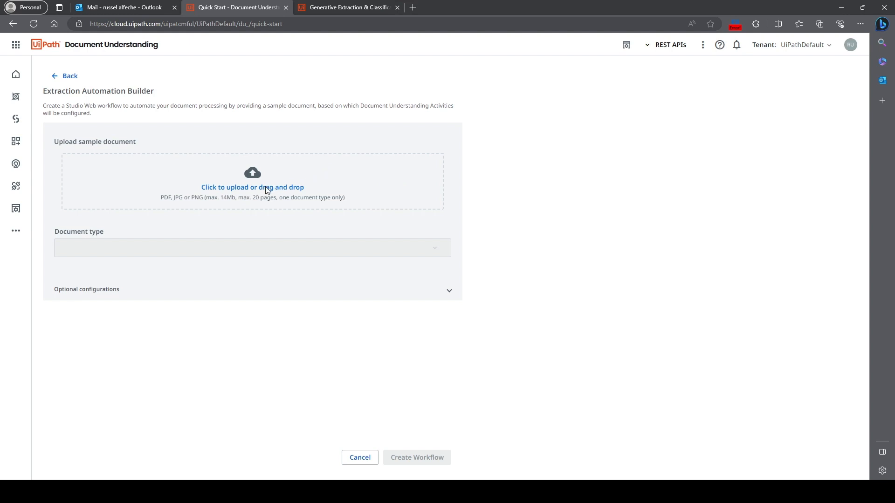
left_click(276, 199)
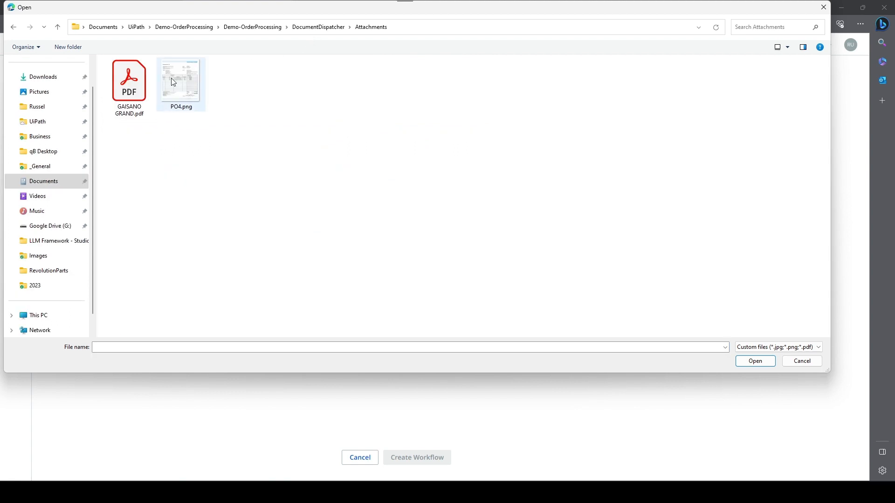
left_click(171, 77)
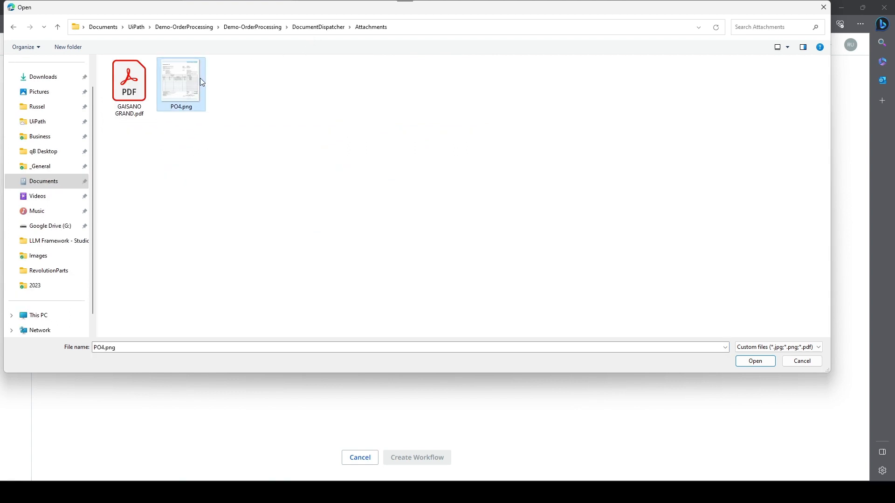
double_click(184, 96)
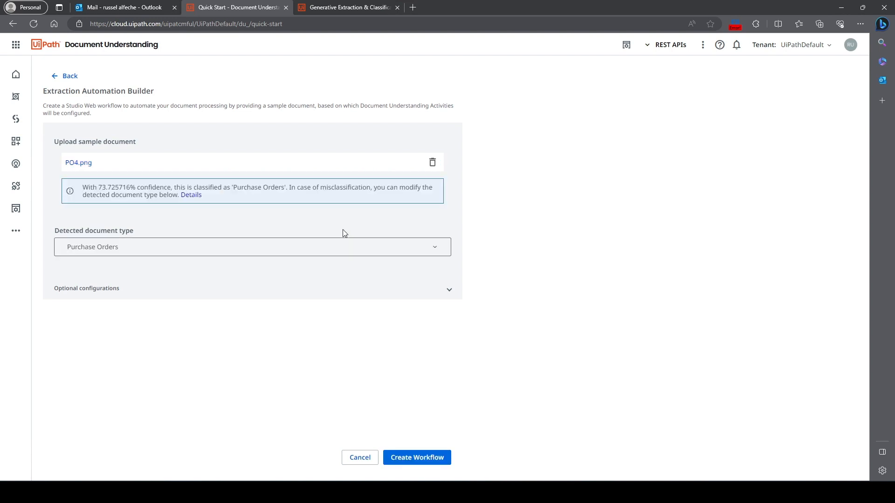
- Review the full list of document types that can be assigned to the uploaded sample
left_click(429, 251)
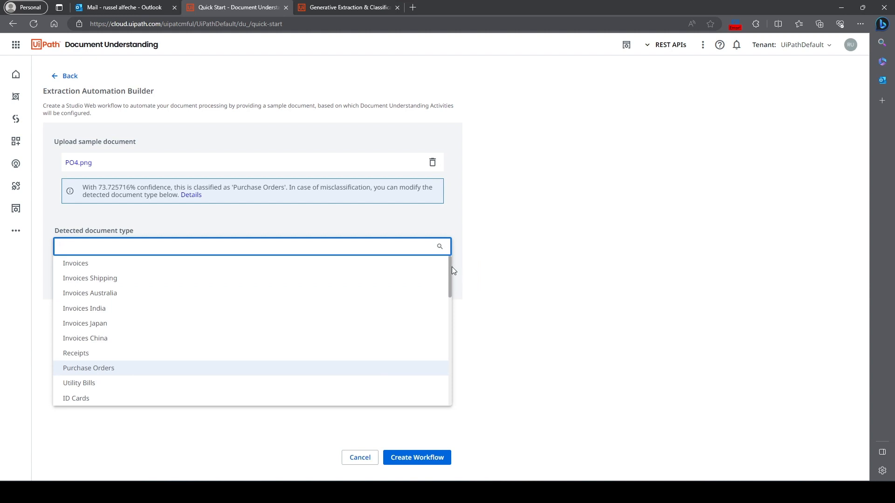
left_click_drag(452, 267, 429, 406)
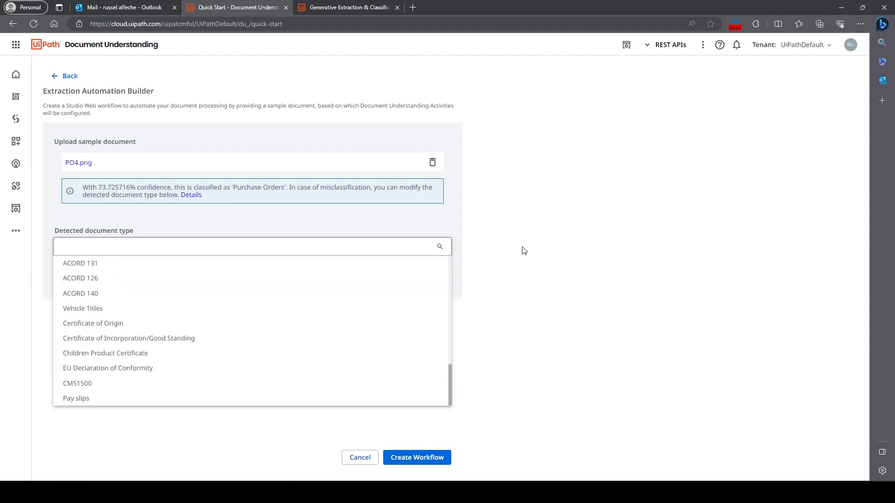
left_click_drag(451, 377, 454, 251)
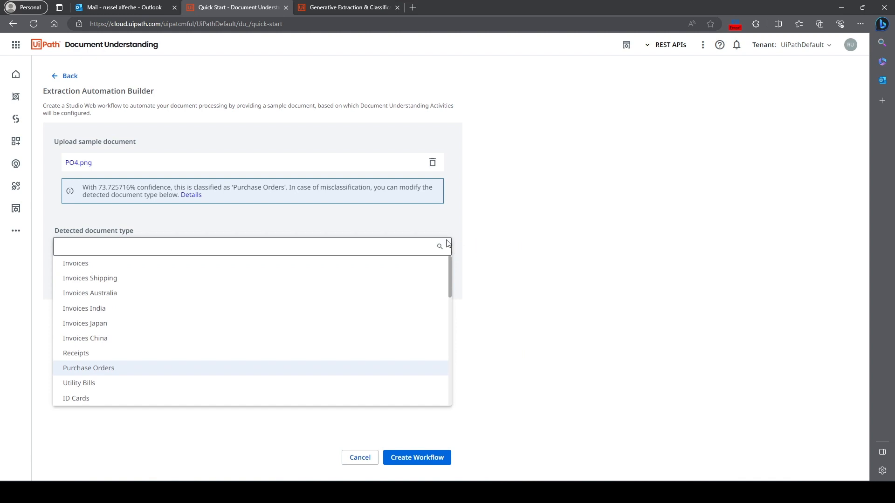
- Remove the PO4.png sample and browse to the Downloads folder for a replacement document
left_click(432, 165)
left_click(433, 165)
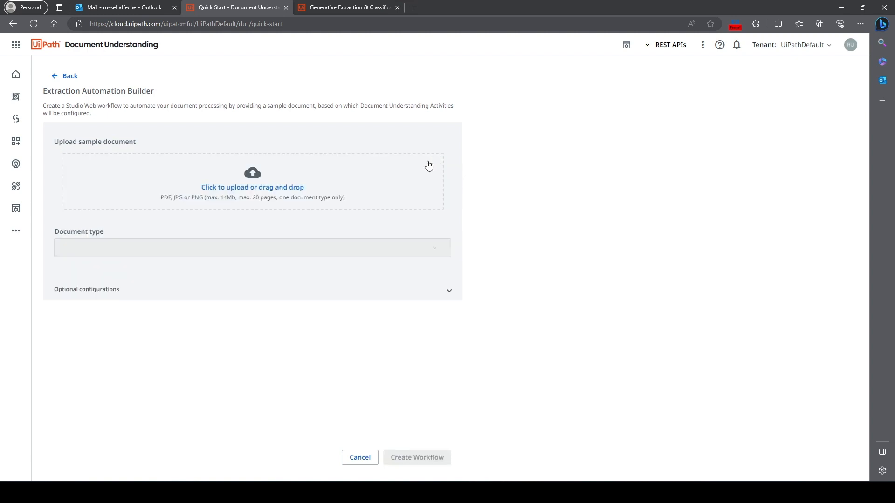
left_click(293, 205)
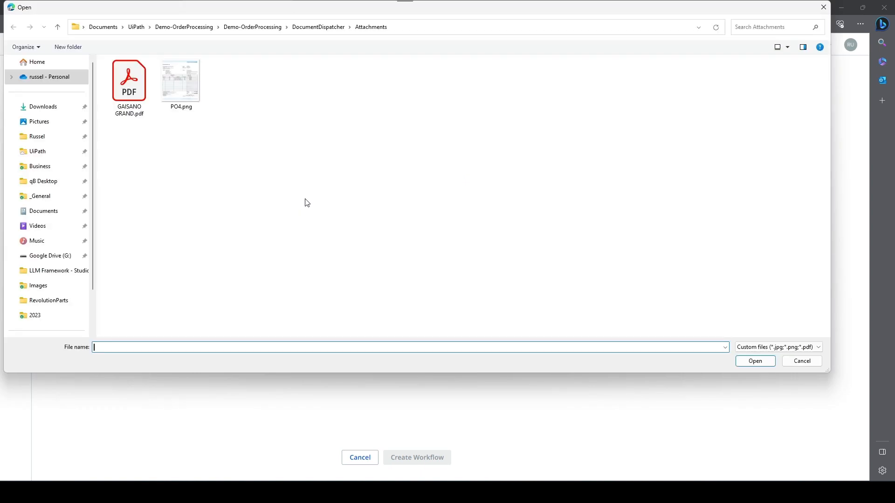
left_click(46, 108)
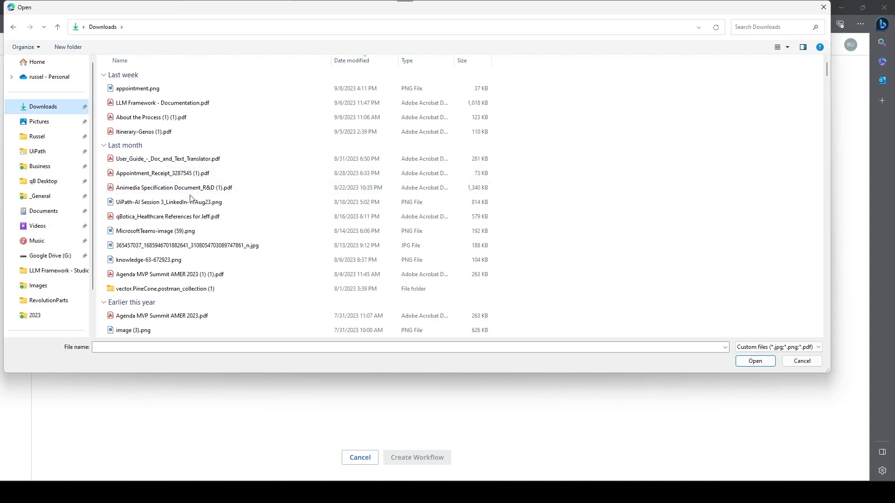
- Preview the appointment receipt PDF from the Downloads folder to check its contents
left_click(187, 172)
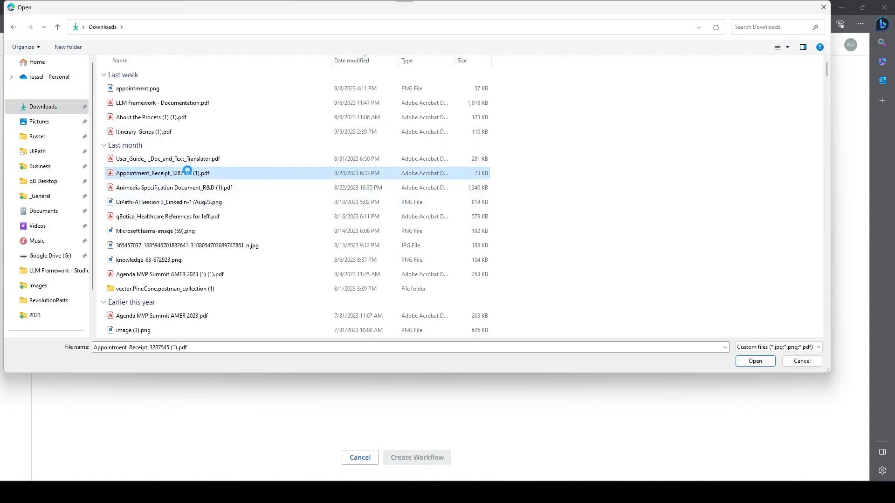
right_click(187, 172)
key("Escape")
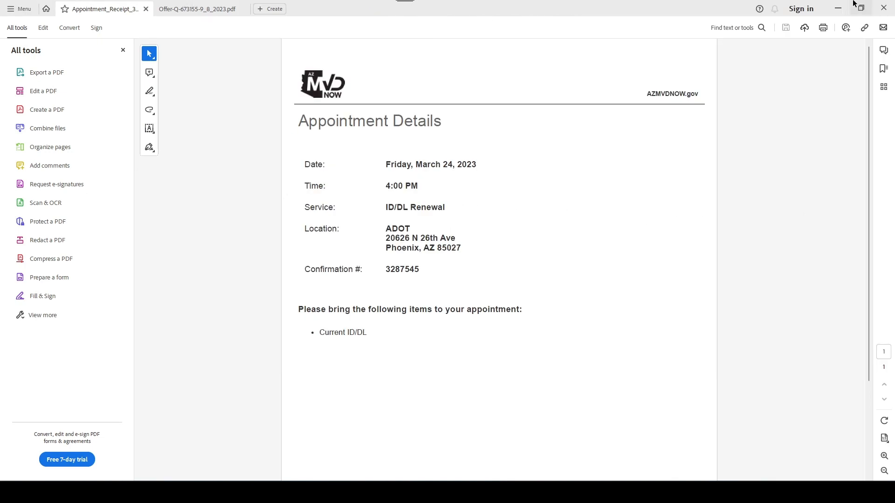
left_click(839, 10)
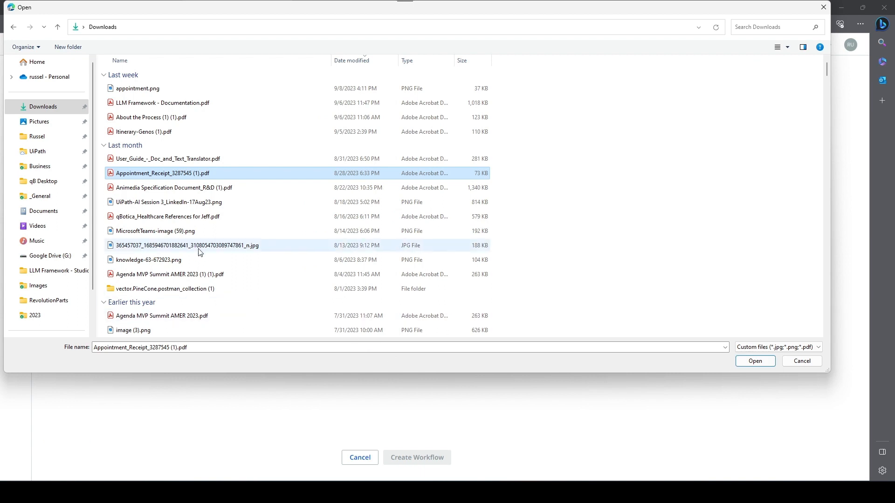
- Upload the appointment receipt PDF and create the workflow from it, checking the receipt in Acrobat while the workflow loads
double_click(181, 173)
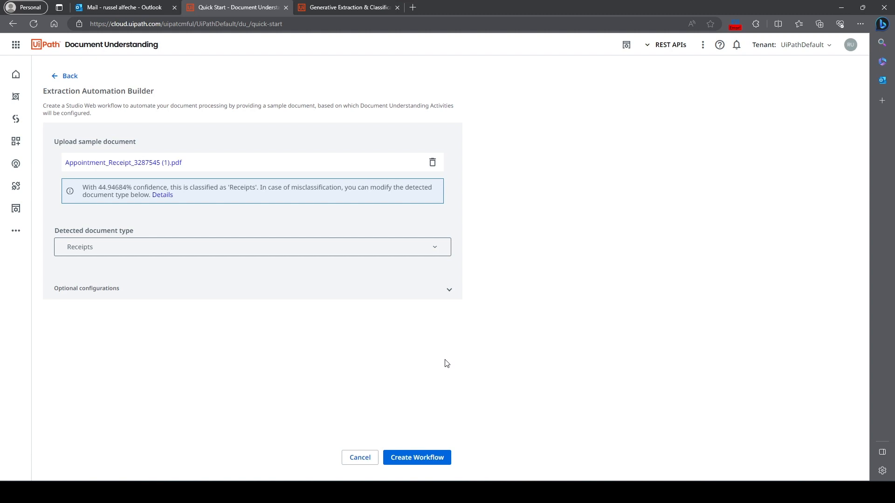
left_click(431, 461)
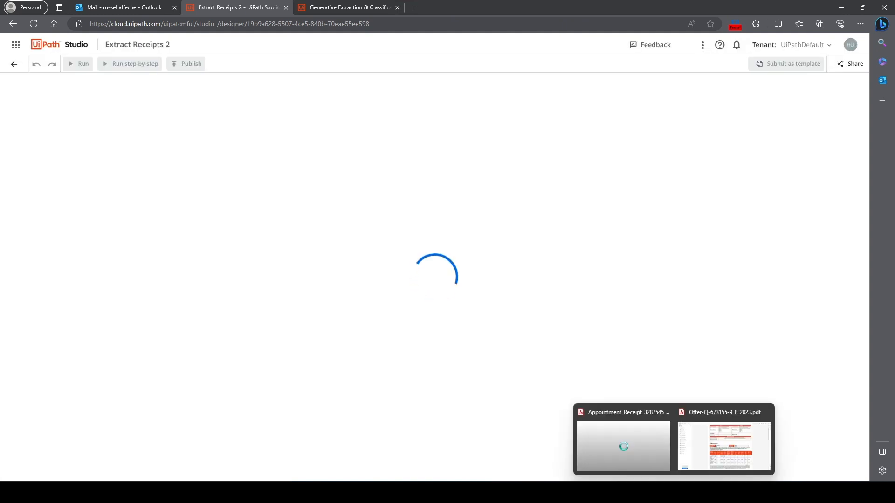
left_click(596, 450)
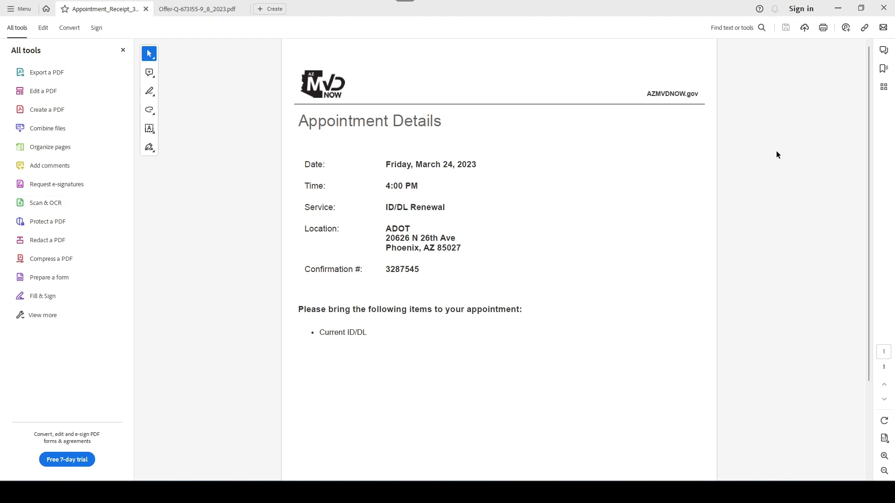
left_click(838, 8)
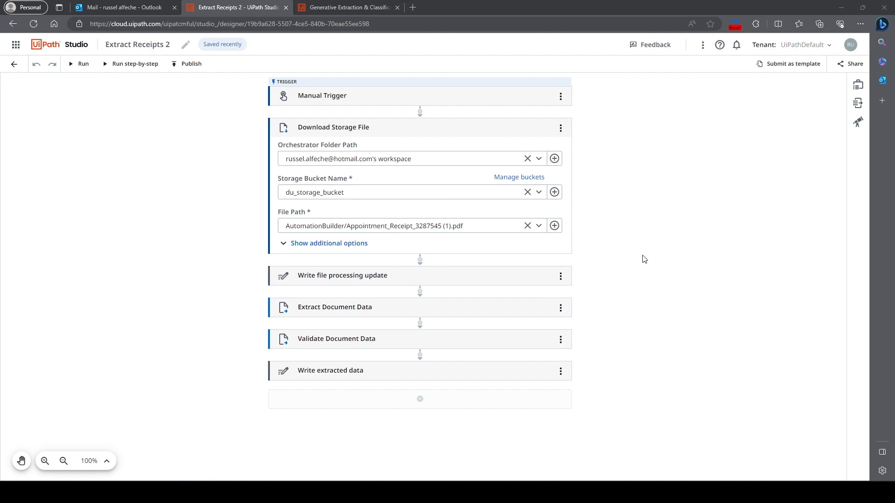
- Add a Classify Document activity directly after Download Storage File in the workflow
left_click(420, 261)
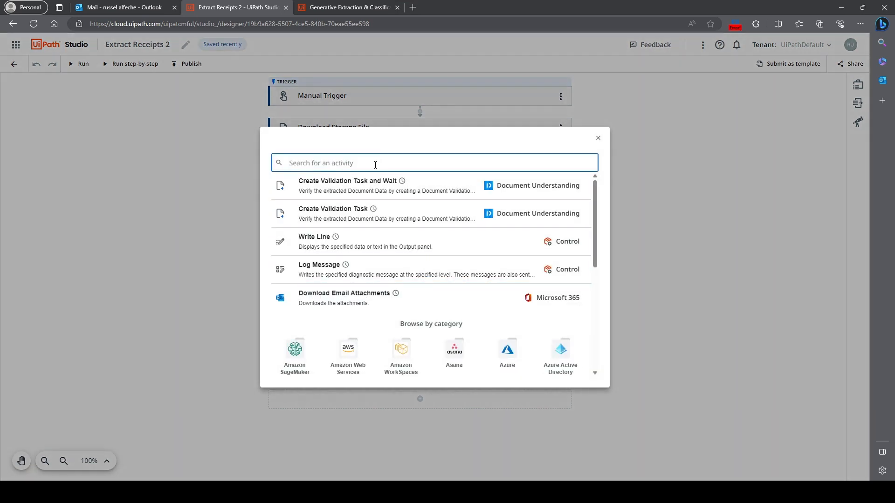
type("classi")
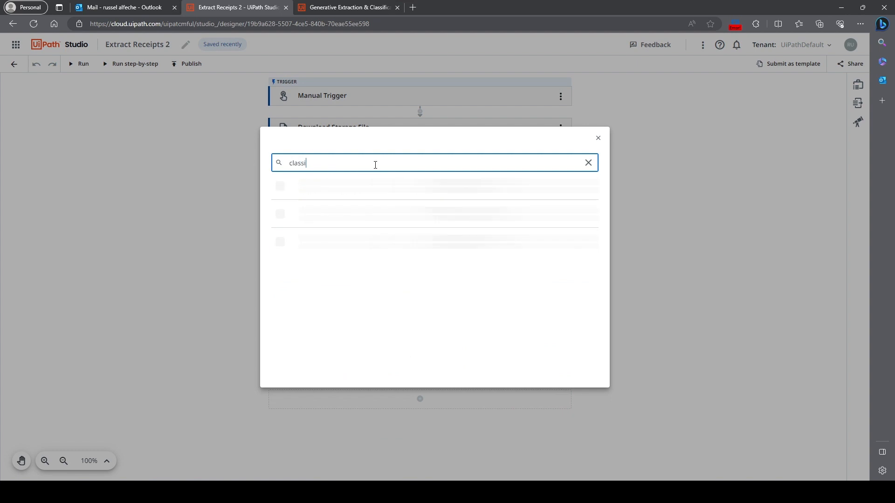
left_click(368, 196)
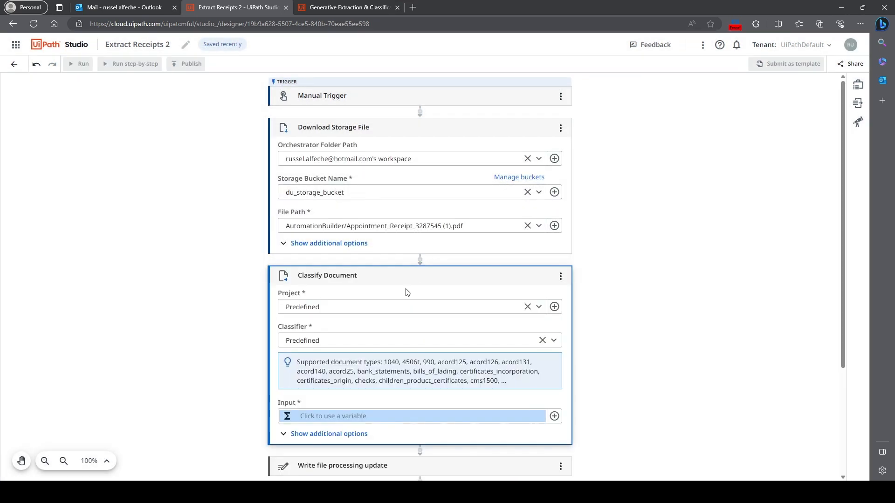
- Configure Classify Document with the Predefined project and the Generative Classifier (Preview) classifier
left_click(538, 308)
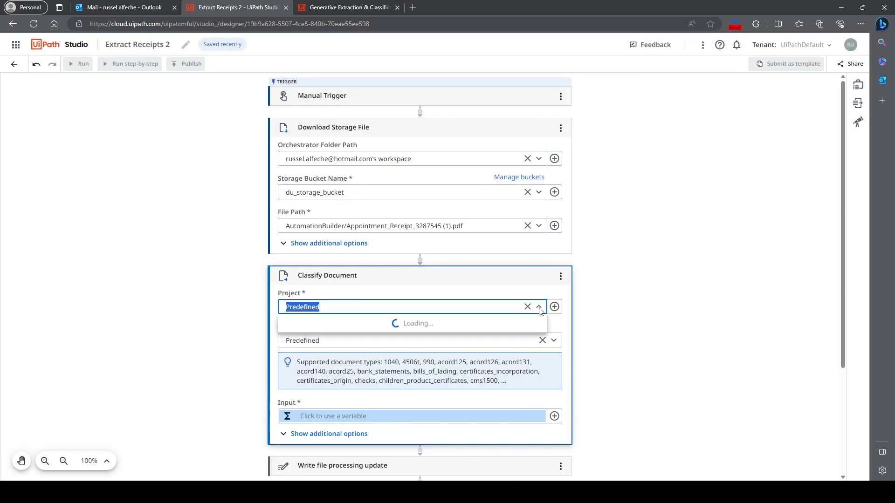
left_click(420, 325)
left_click(544, 342)
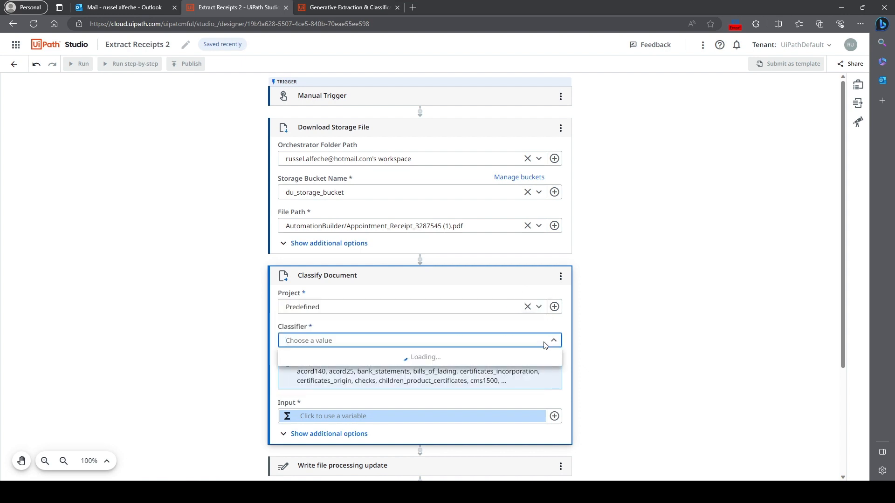
left_click(360, 376)
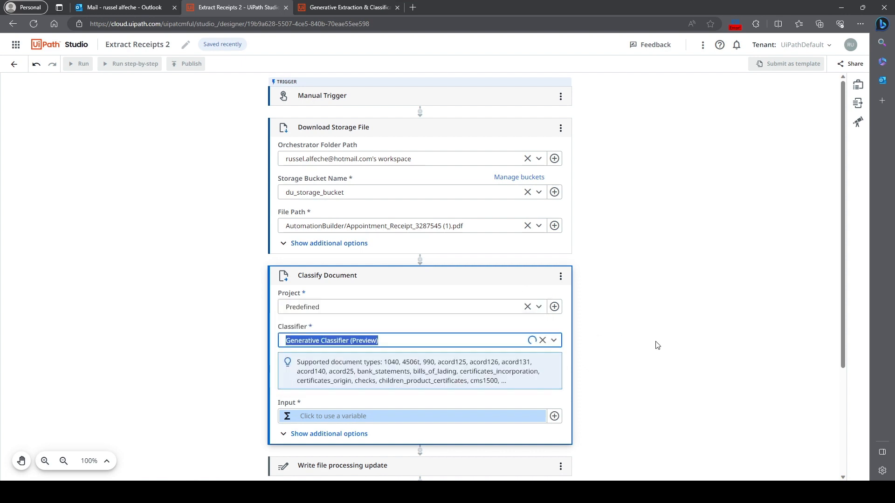
- Add an entry with the key "Appointment" to the Classify Document prompt dictionary
scroll(656, 345, "down", 2)
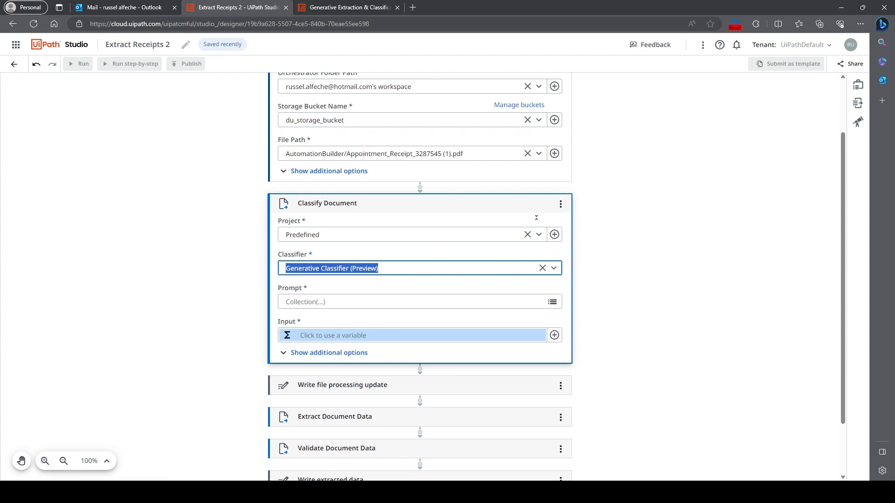
left_click(552, 303)
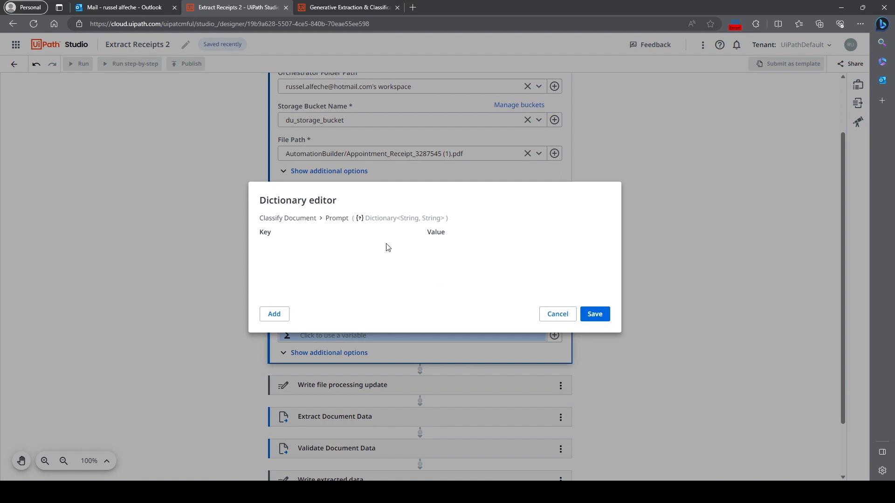
left_click(275, 317)
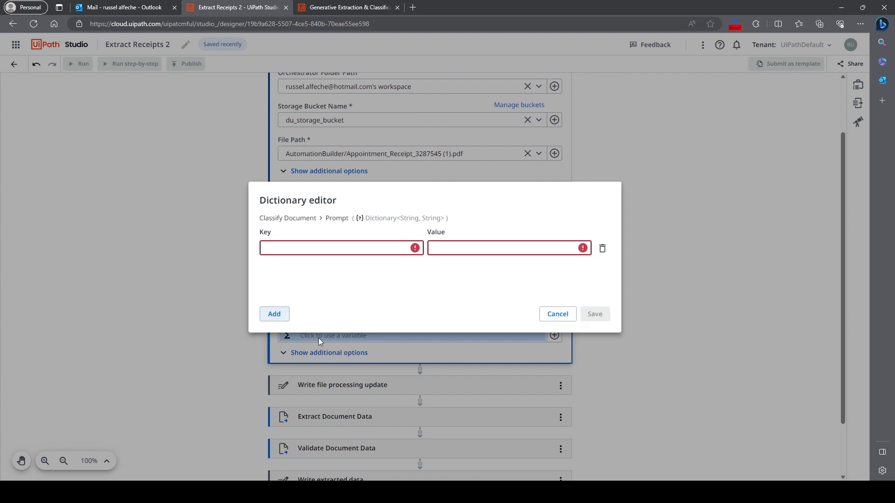
left_click(277, 251)
type("Appoi")
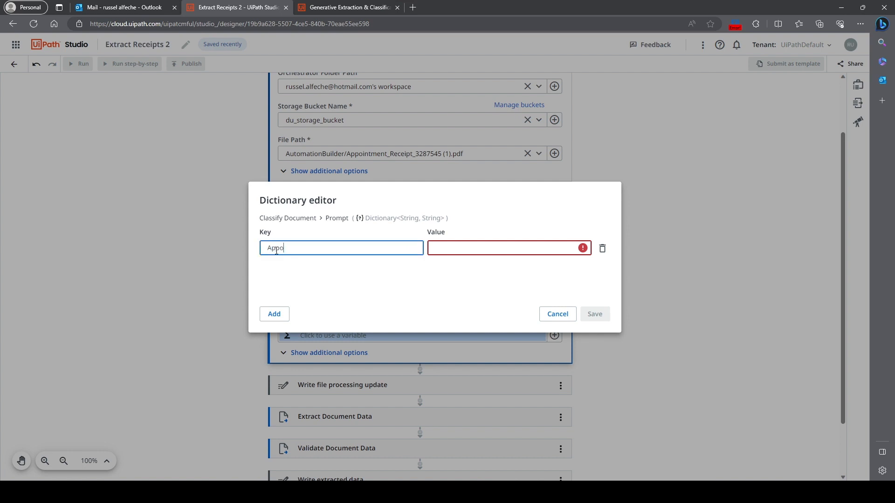
type("n")
key("BackSpace")
type("intment")
- Set the Appointment entry's value to "This is a document containing appointment for license renewal" and save the dictionary
left_click(447, 251)
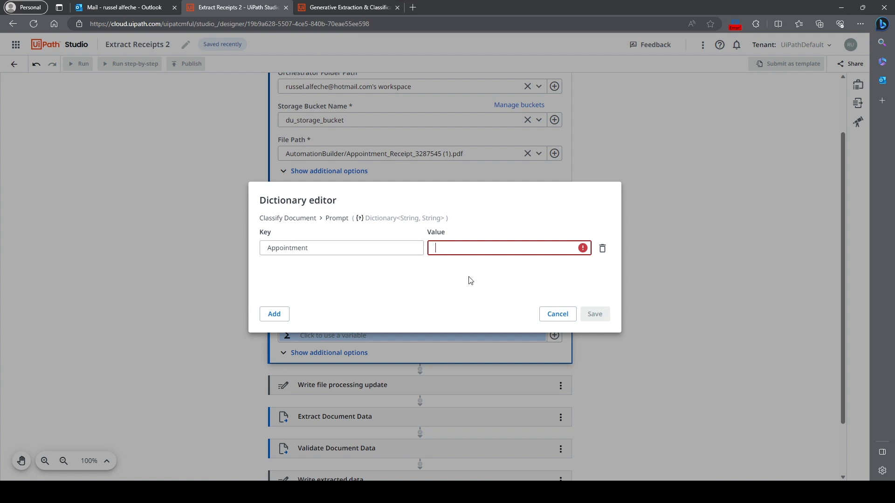
type("This is a documen")
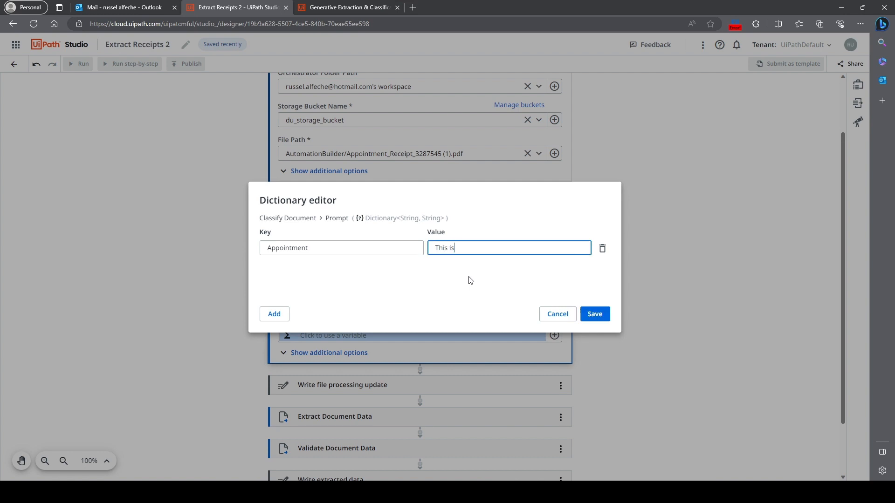
type("containing appion")
key("BackSpace")
key("BackSpace")
key("BackSpace")
type("ointment for license renewl")
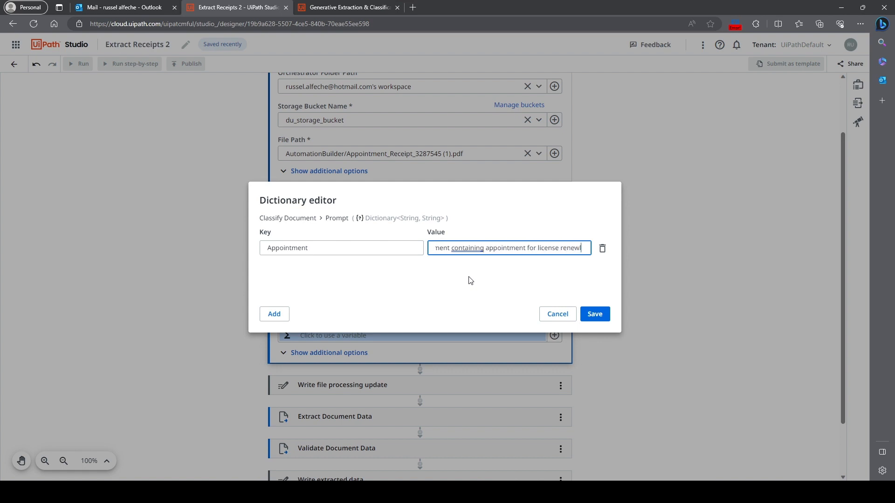
key("BackSpace")
type("al")
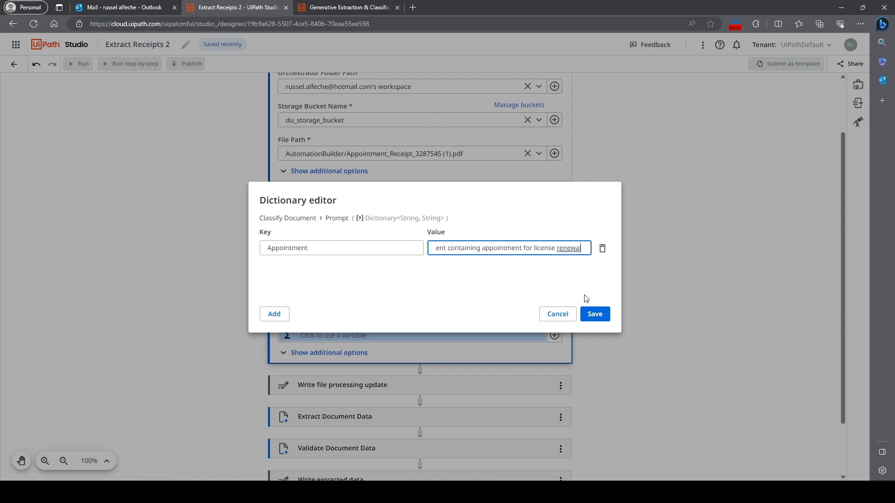
left_click(595, 315)
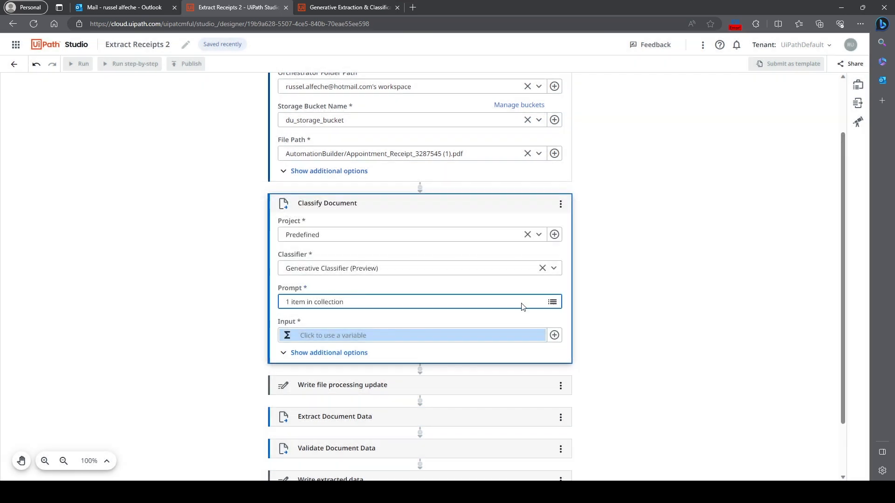
- Look up the variables available for the Classify Document activity's Input
left_click(321, 340)
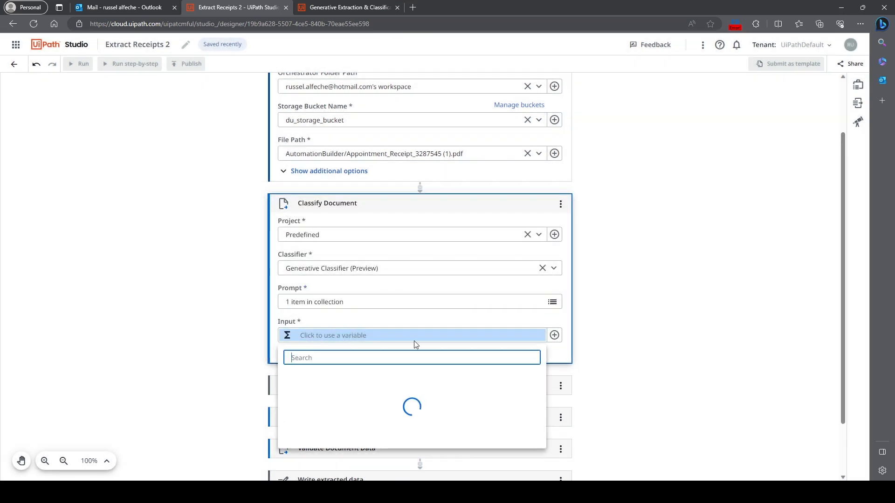
left_click(468, 330)
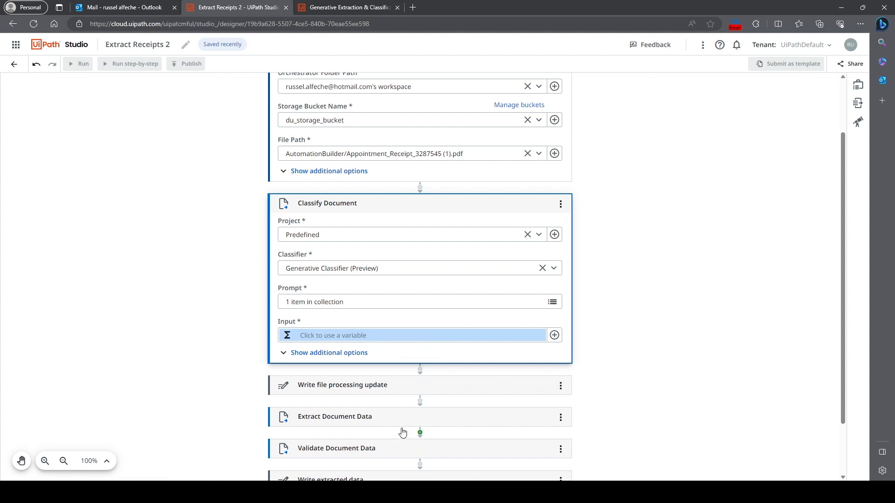
- Remove the Classify Document activity from the workflow
left_click(560, 206)
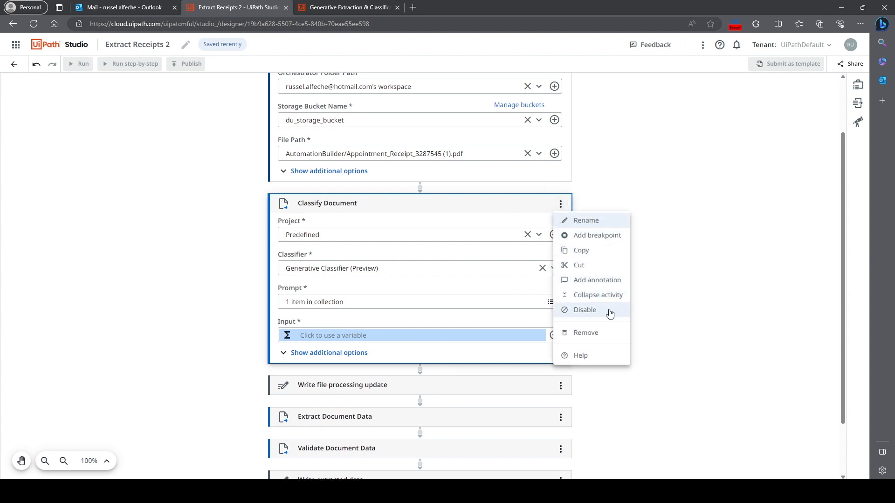
left_click(608, 332)
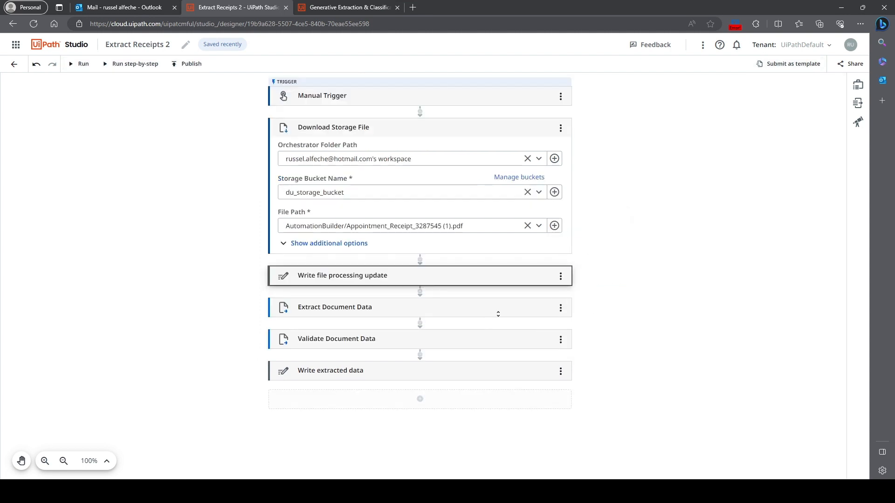
- Change the Extract Document Data activity's extractor to Generative (Preview)
left_click(498, 310)
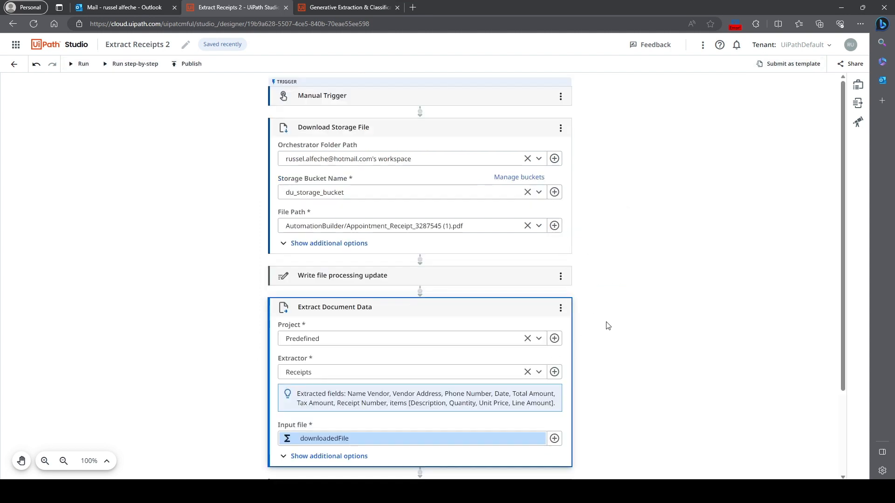
scroll(608, 326, "down", 3)
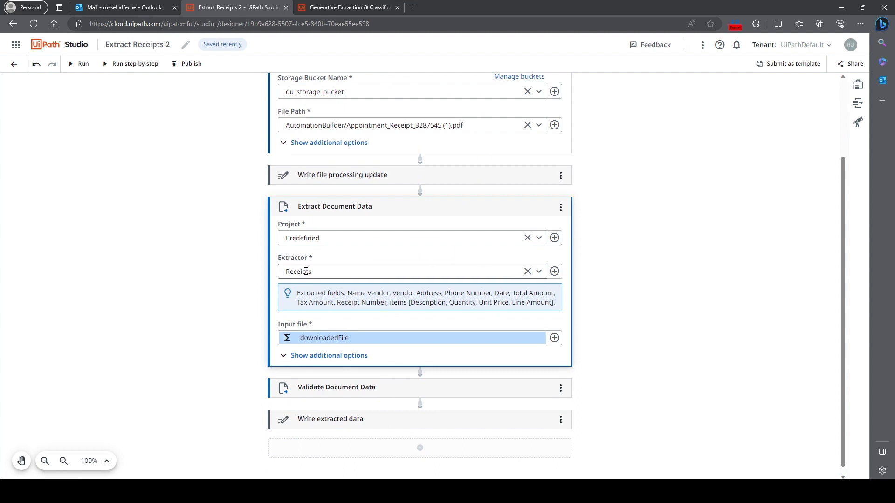
left_click(529, 274)
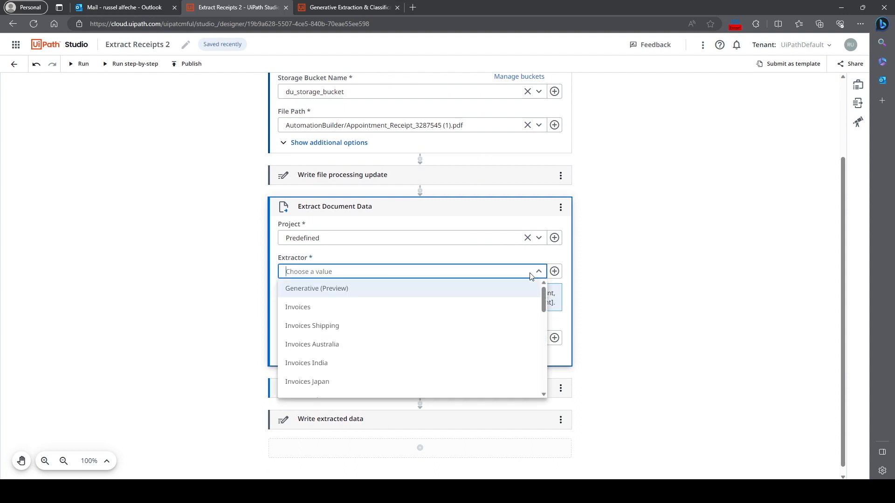
left_click(378, 291)
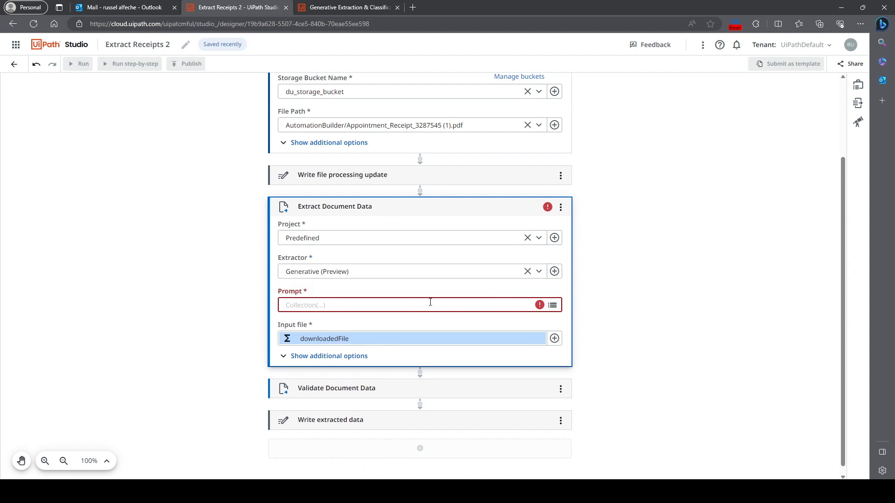
- Check the fields on the appointment receipt PDF and add an entry with the key "Date" to the Extract Document Data prompt dictionary
left_click(553, 306)
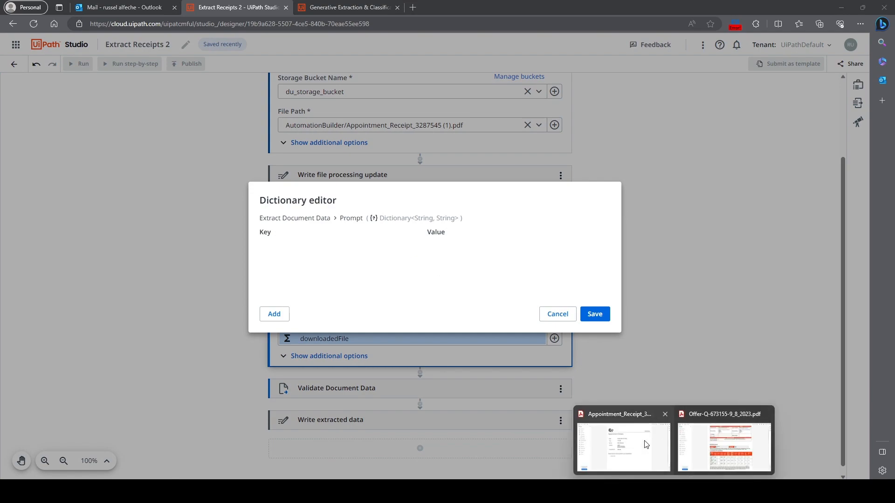
left_click(624, 426)
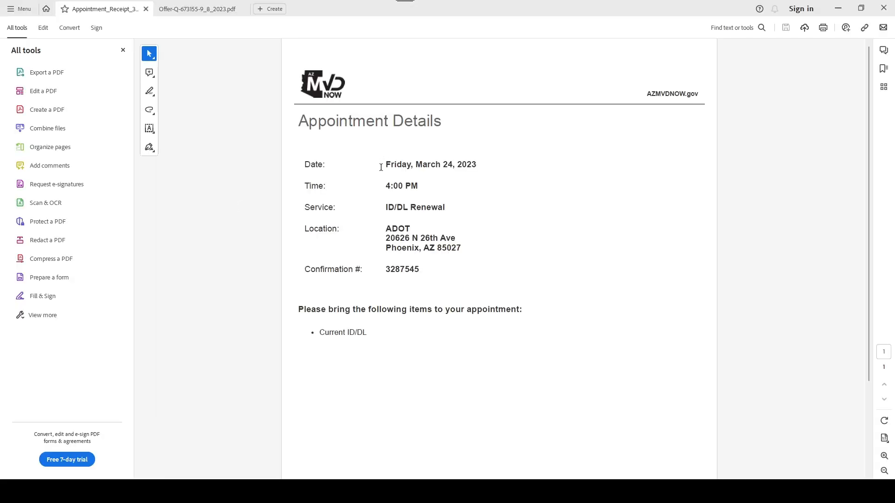
left_click(839, 11)
left_click(275, 314)
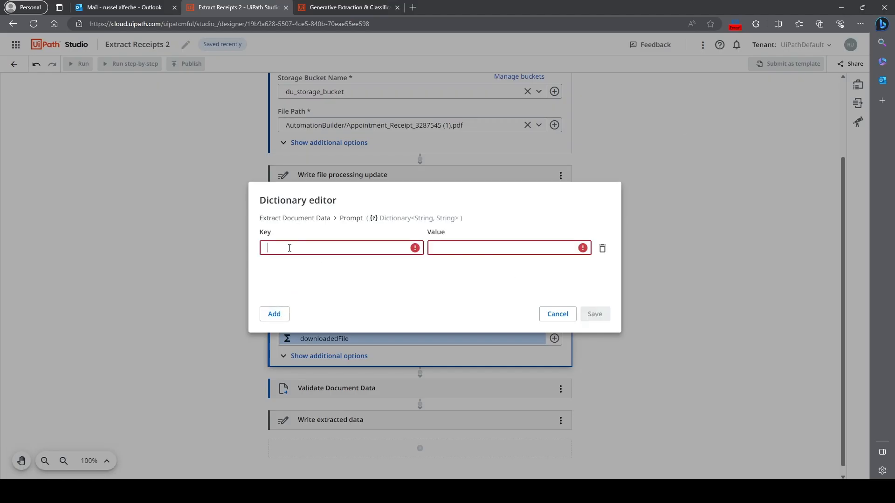
type("Date")
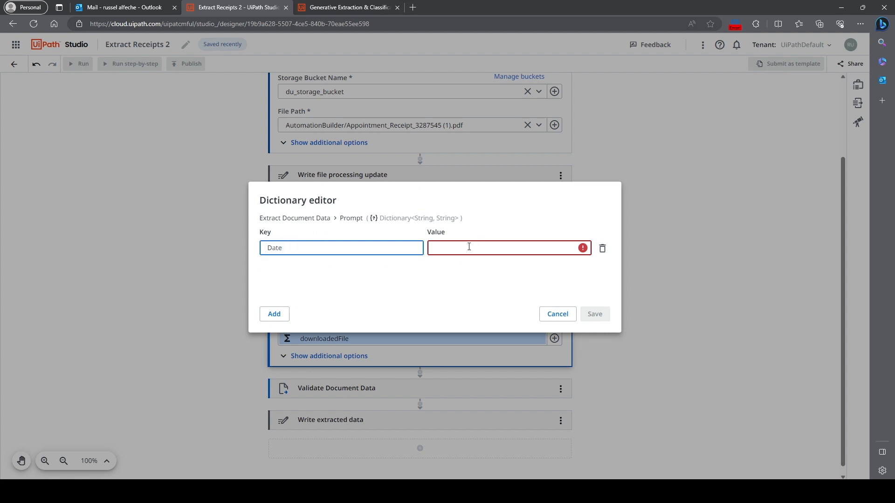
left_click(462, 249)
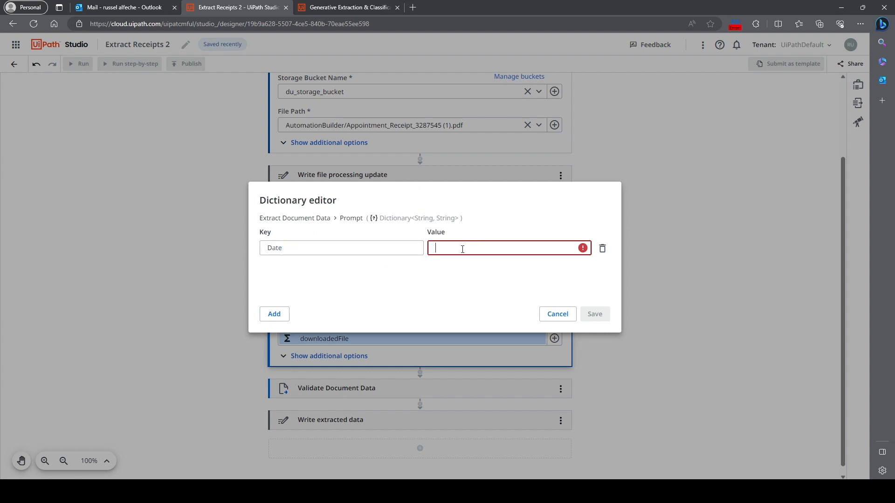
type("What")
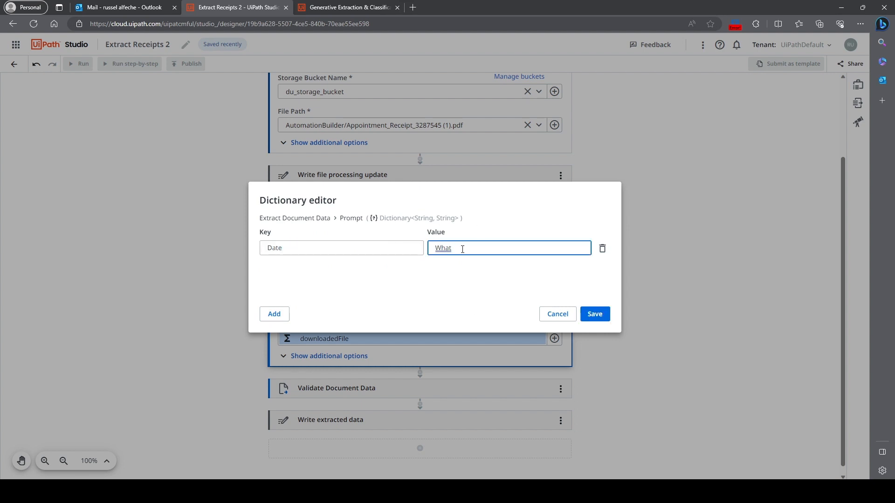
type(" is the time of the")
type(" app")
key("BackSpace")
key("BackSpace")
key("BackSpace")
key("BackSpace")
key("BackSpace")
key("BackSpace")
key("BackSpace")
key("BackSpace")
key("BackSpace")
key("BackSpace")
key("BackSpace")
key("BackSpace")
key("BackSpace")
key("BackSpace")
key("BackSpace")
key("BackSpace")
key("BackSpace")
- Set the Date entry's value to "Date of the appoinment"
key("ctrl+a")
type("Date of the appoinmen")
- Add a prompt entry with the key "Time" and the value "What is the time of the appointment?"
left_click(271, 314)
left_click(291, 270)
type("Time")
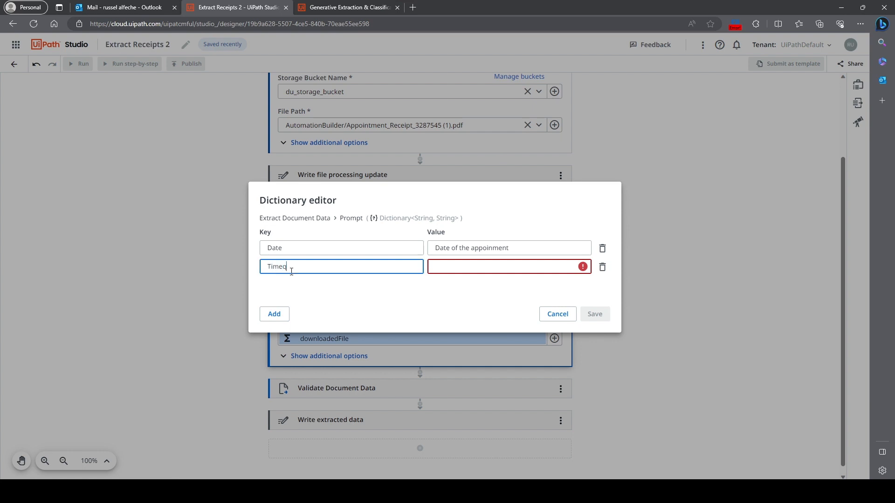
key("Tab")
type("What")
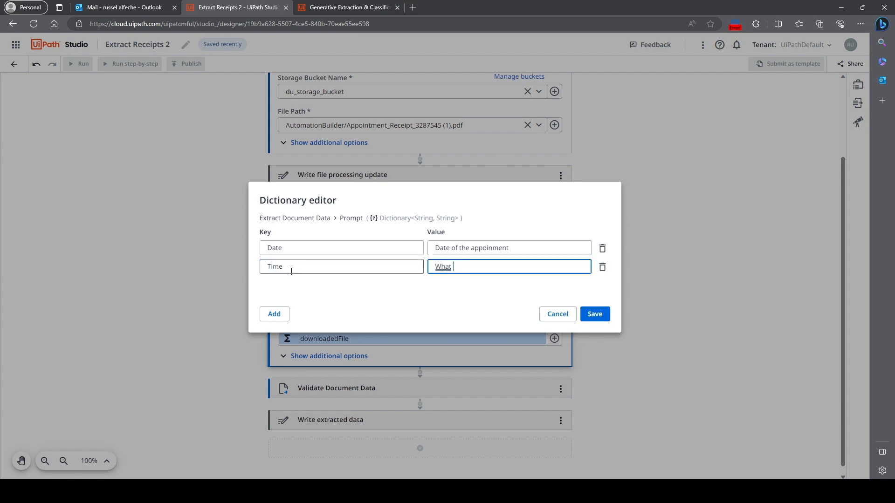
type(" is the time of the ap")
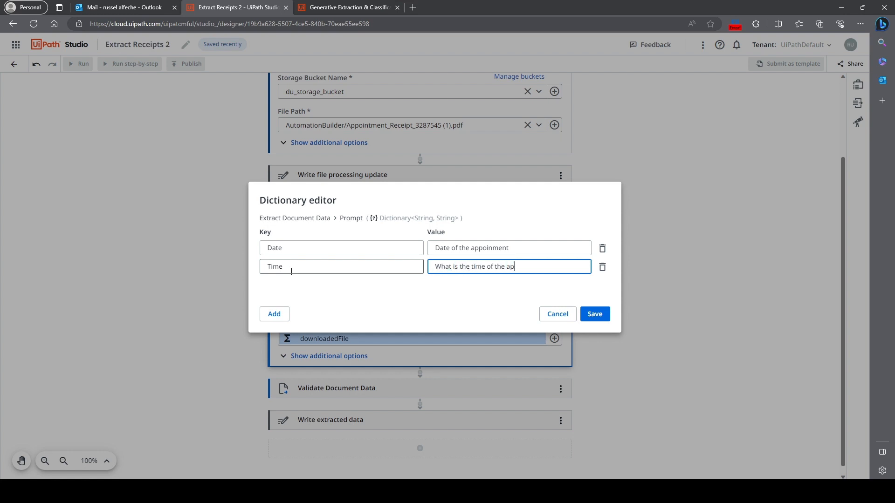
type("pointment?")
- Add a blank third prompt entry and arrange the workflow editor and the appointment receipt PDF side by side
left_click(273, 315)
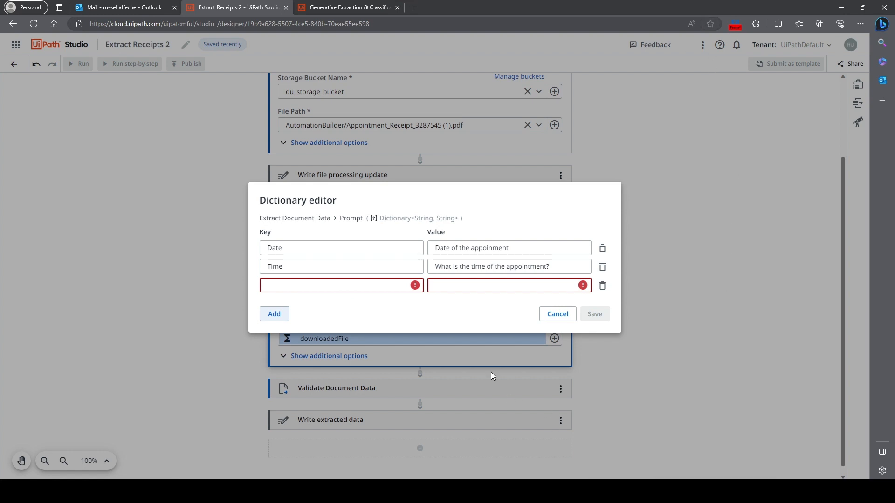
left_click(647, 445)
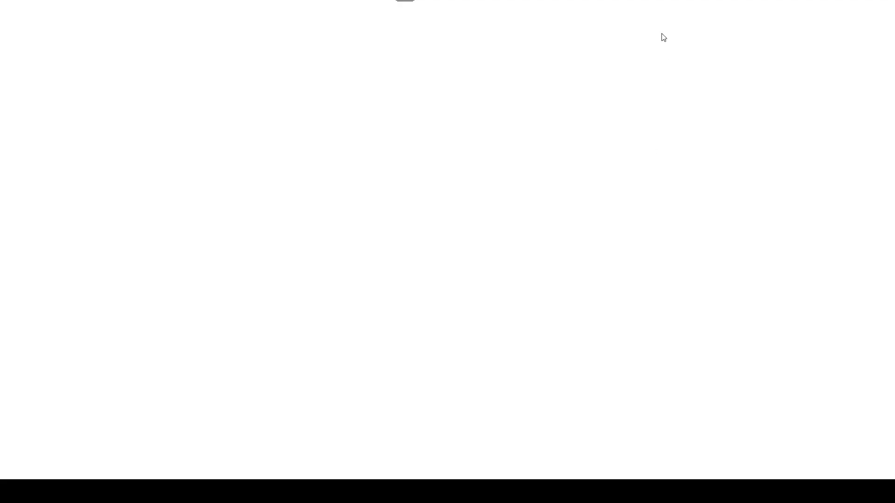
left_click(838, 8)
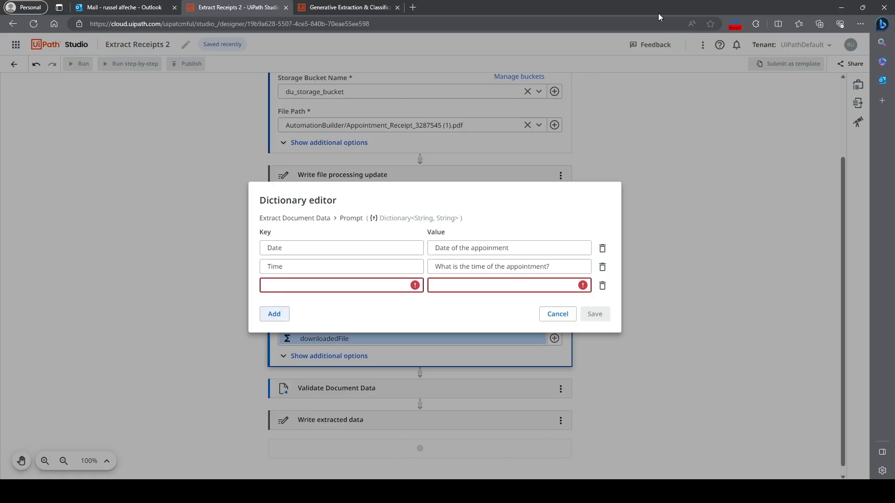
left_click_drag(658, 13, 894, 85)
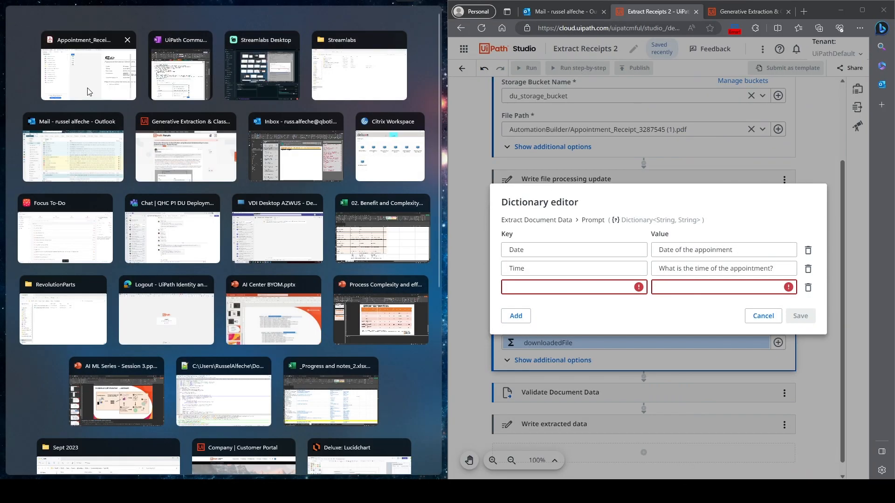
left_click(91, 92)
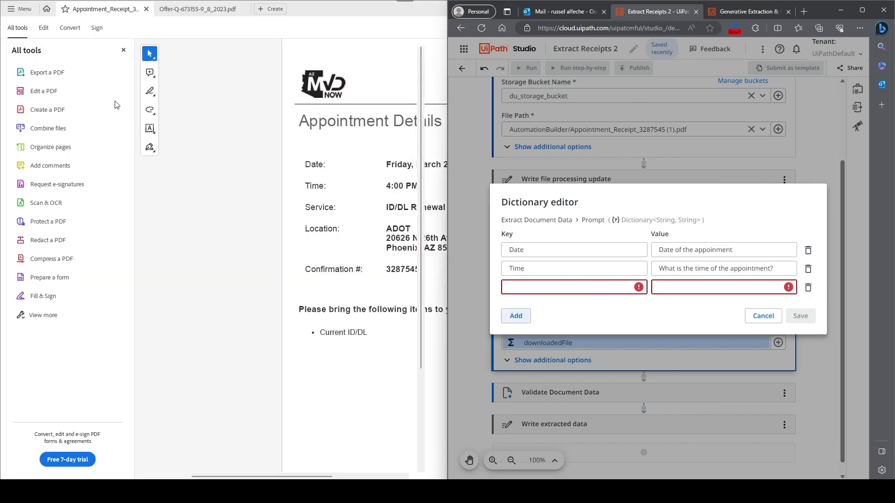
- Fill the third prompt entry with the key "Service" and the value "What is the nature of the appointment?"
left_click(561, 284)
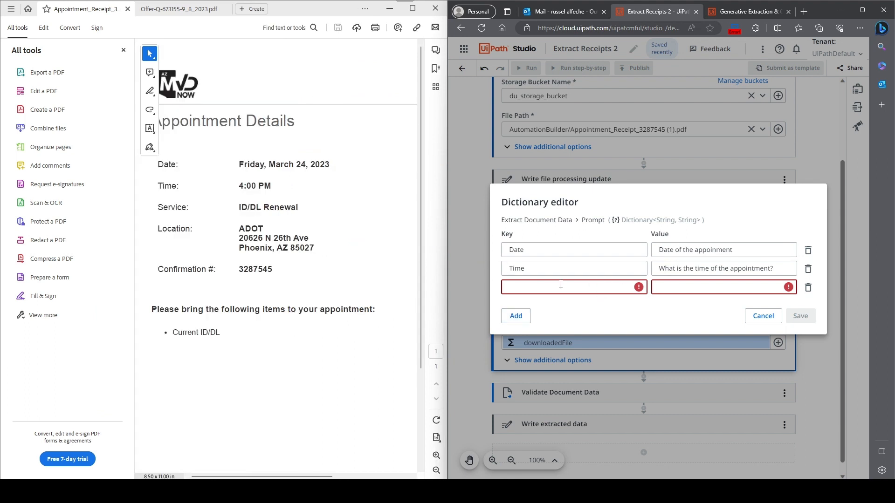
type("Serv")
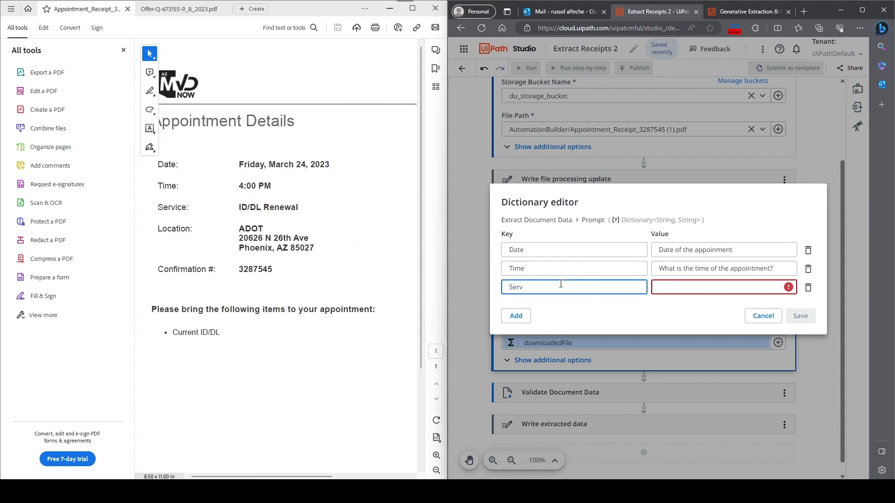
type("ice")
left_click(671, 285)
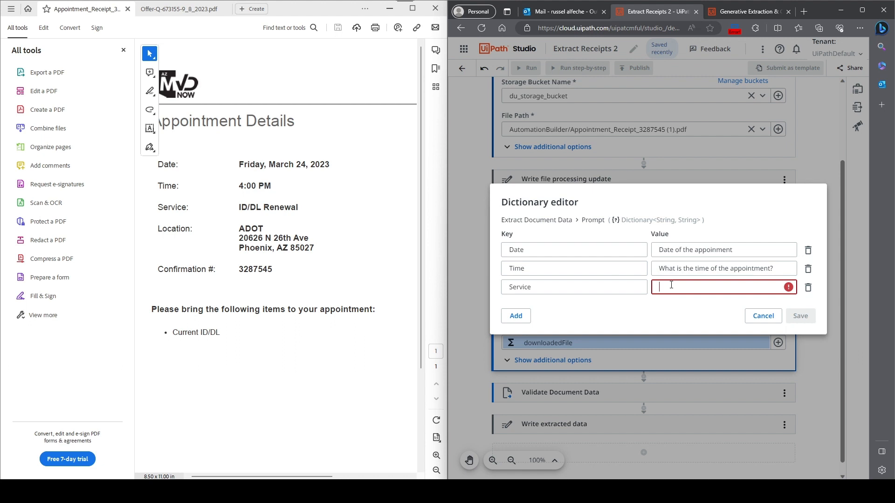
type("What is the nature")
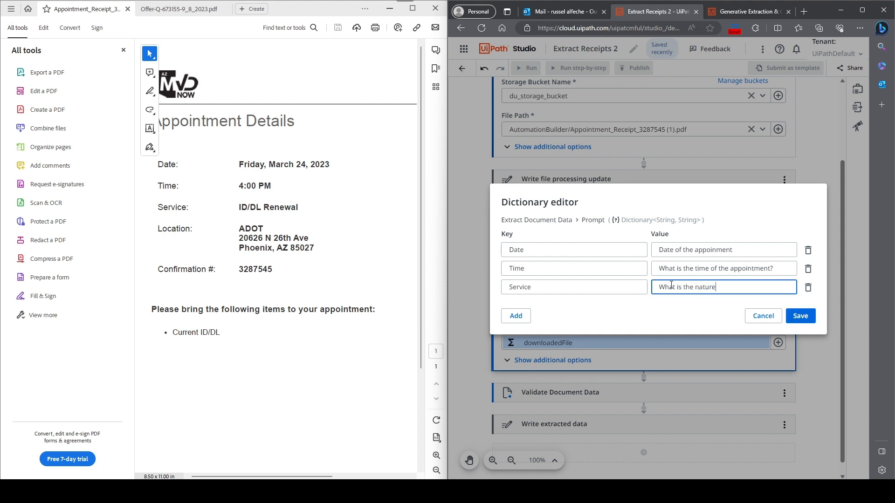
type(" of the appointment?")
- Add a fourth prompt entry with the key "Valid Address"
left_click(516, 316)
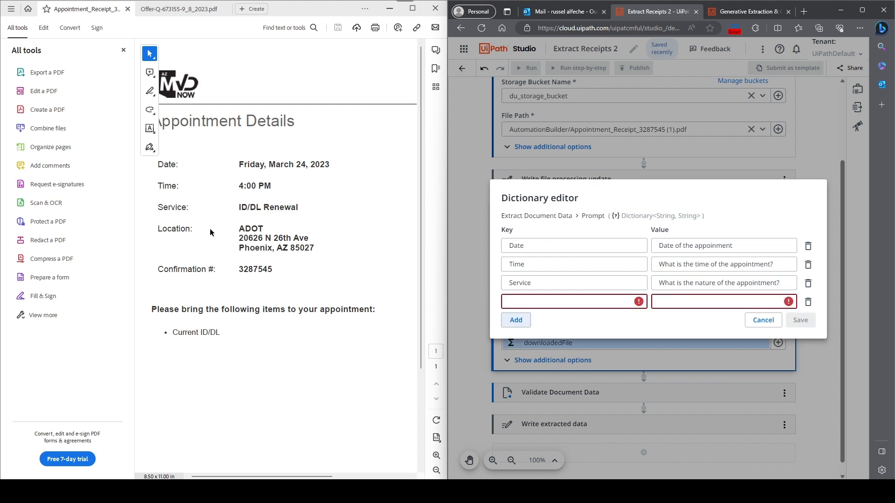
left_click(569, 304)
type("Location")
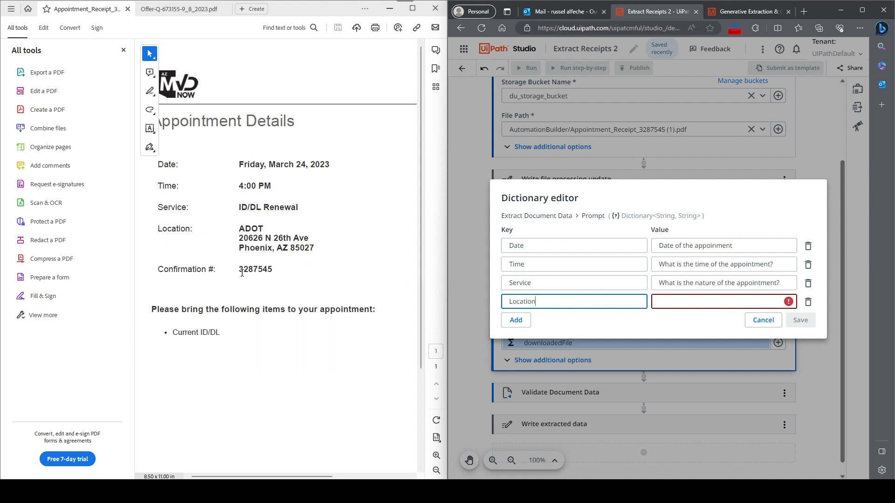
left_click_drag(555, 303, 503, 302)
type("valid")
key("BackSpace")
key("BackSpace")
key("BackSpace")
key("BackSpace")
key("BackSpace")
type("Valid Address")
- Set the Valid Address entry's value to "Check if valid address. If valid, return" and save the dictionary
key("Tab")
type("Check if valid ad")
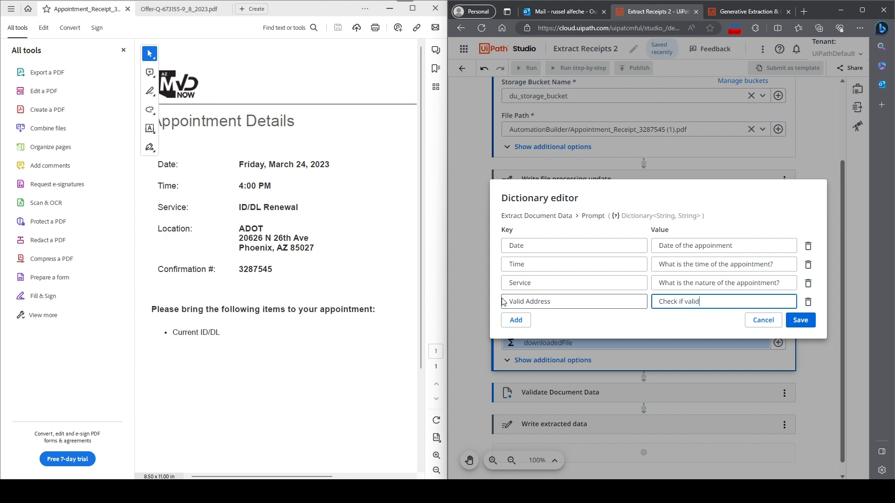
type("dress. If valid, return")
left_click(794, 324)
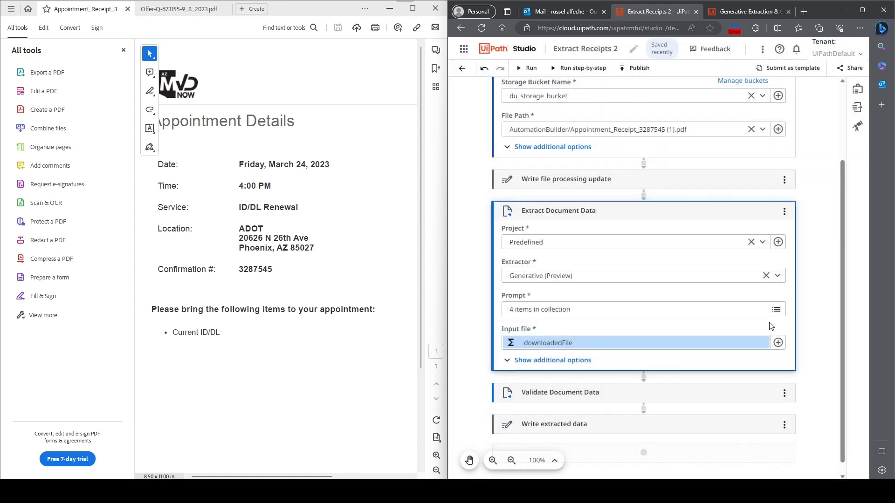
- Reopen the prompt dictionary and extend the Valid Address value with "'Yes', otherwise return 'Not Valid'"
left_click(775, 310)
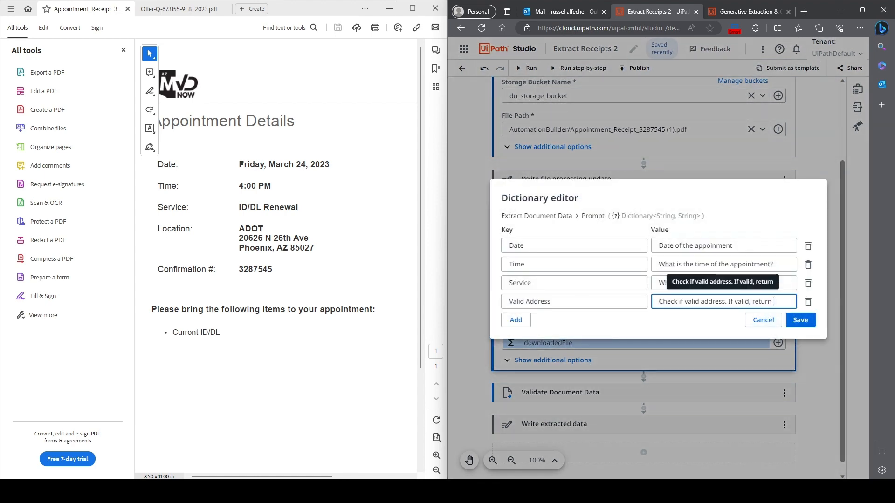
type("Yes', otherws")
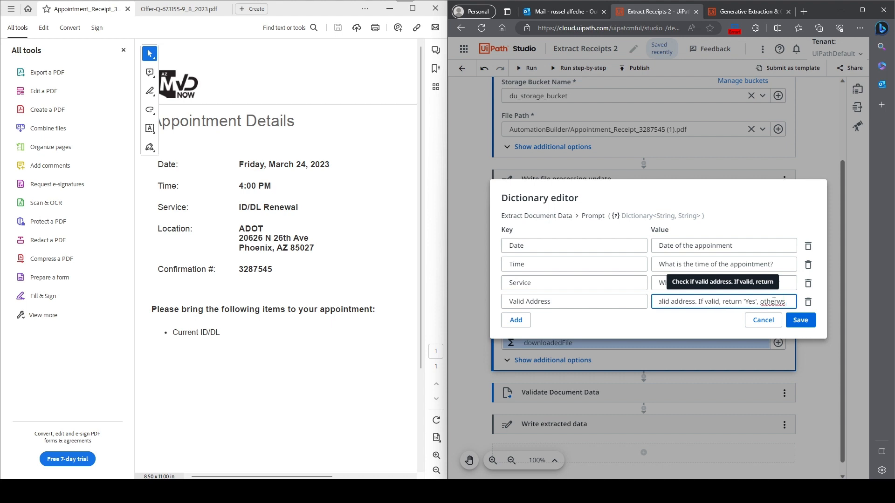
key("BackSpace")
type("ise return")
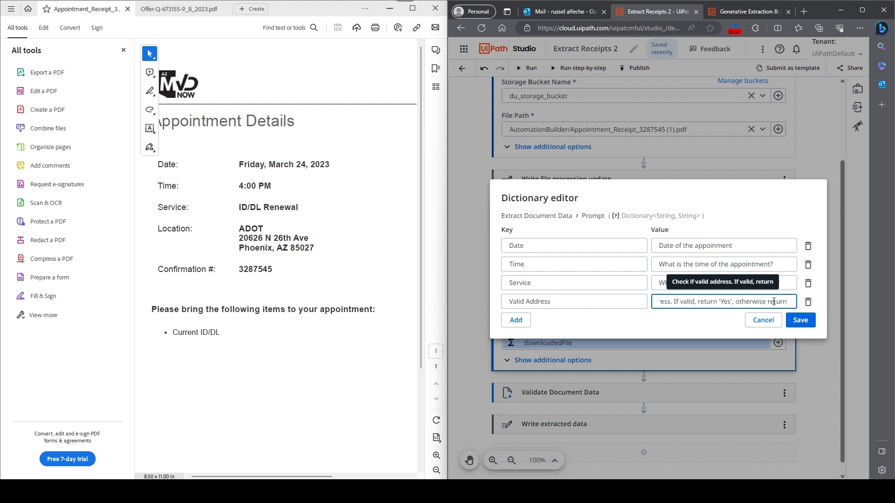
type(" 'Not Valid")
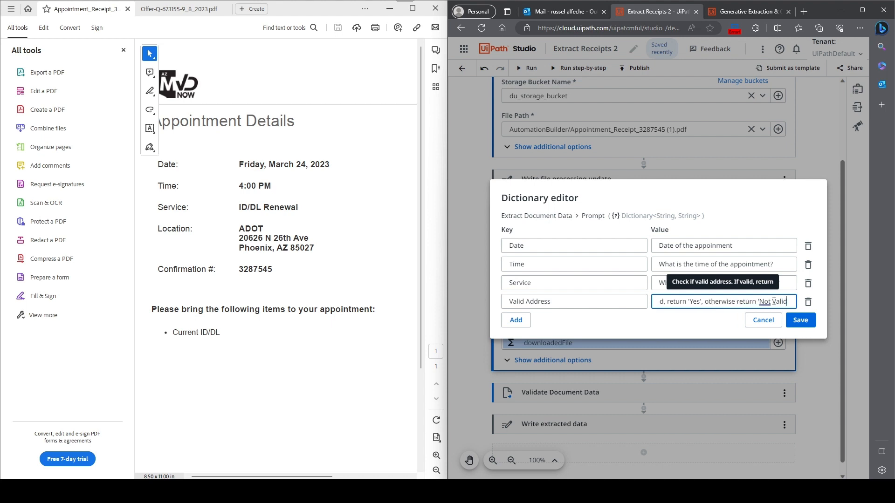
type("'")
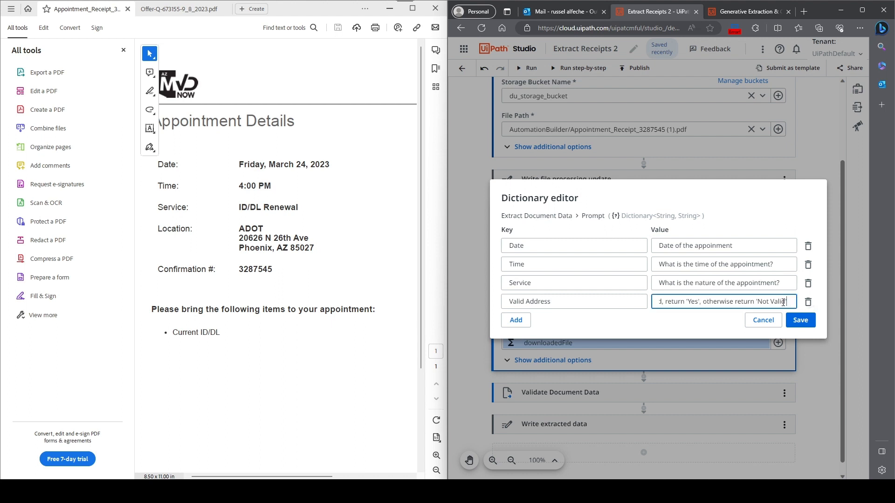
left_click_drag(679, 303, 628, 303)
left_click(630, 311)
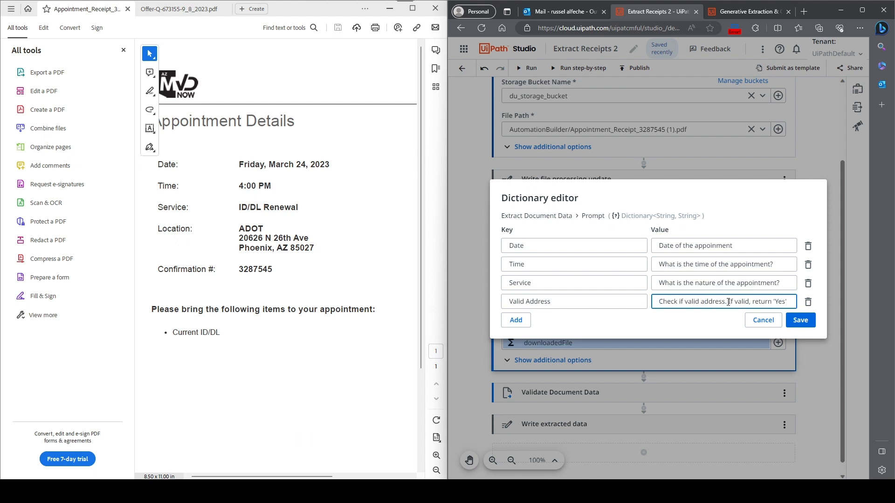
left_click_drag(729, 302, 841, 301)
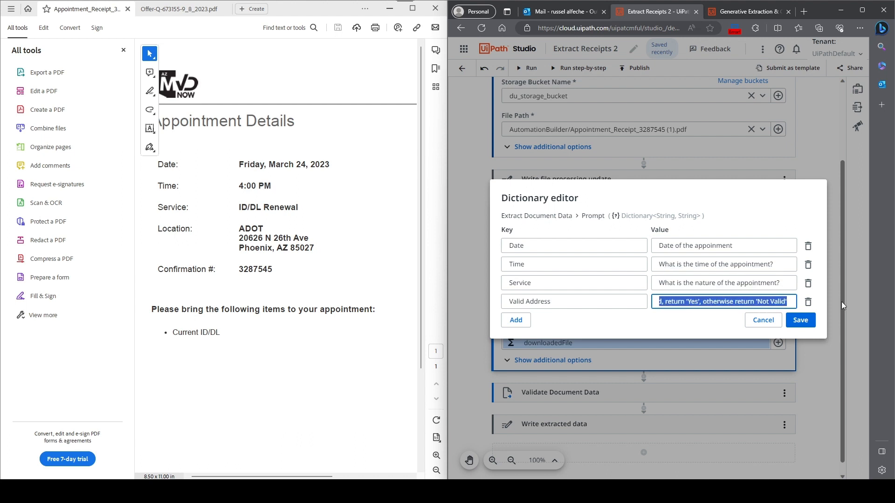
- Add a fifth prompt entry with the key "JSON Address Component"
left_click(765, 302)
left_click(647, 332)
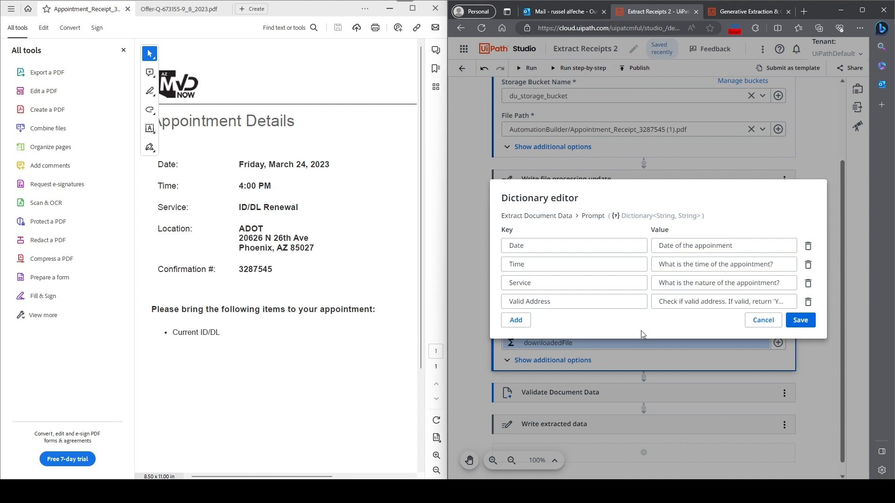
left_click(516, 320)
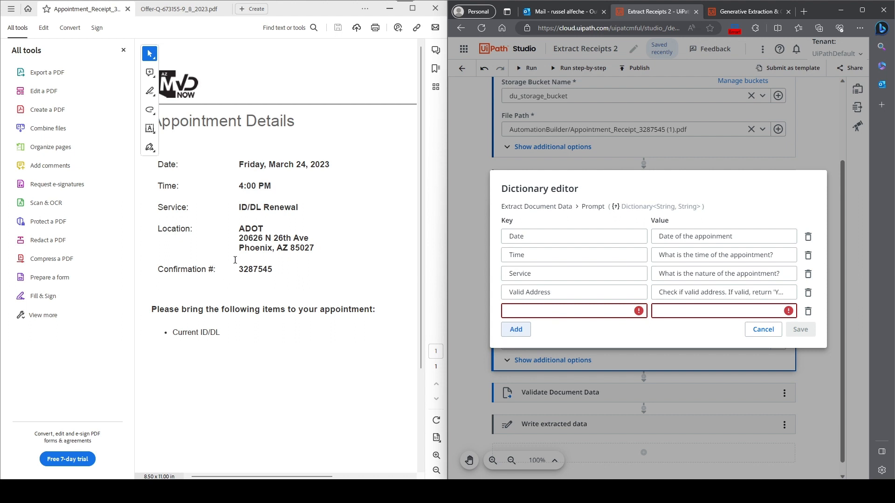
left_click(530, 313)
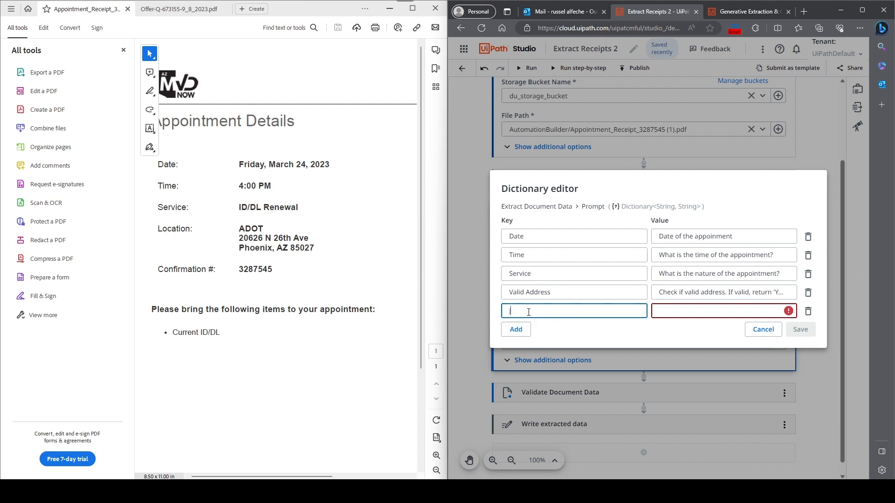
type("JSON Address Component")
- Set the JSON Address Component entry's value to "Address of the appointment"
left_click(668, 314)
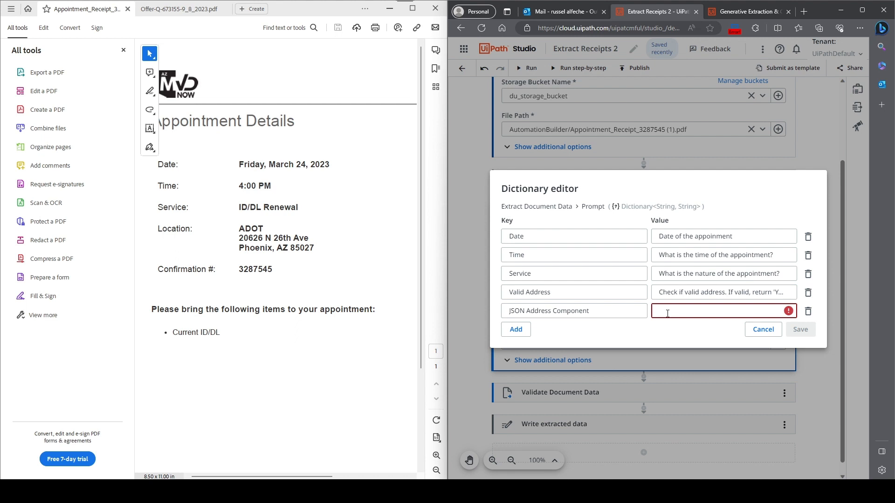
type("Address tie")
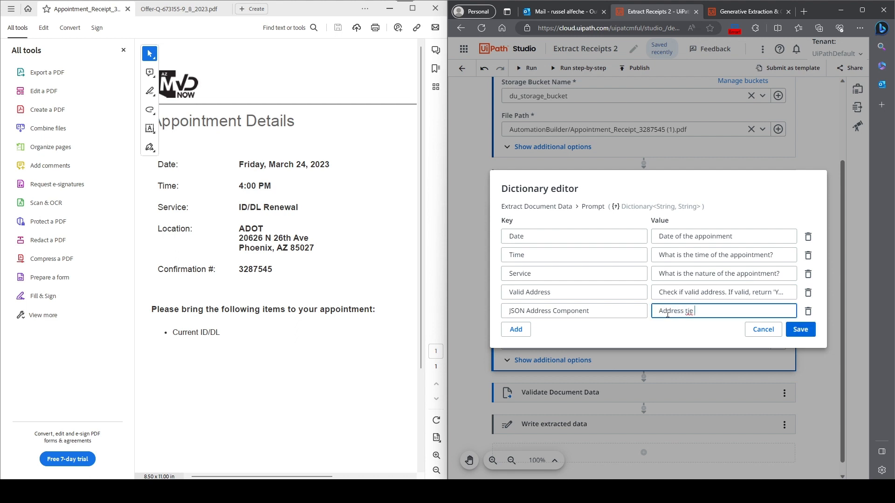
key("BackSpace")
key("BackSpace")
type("of the appoinment")
- Copy the address phrase and insert "Address of the appointment." at the start of the Valid Address value
key("ctrl+a")
key("ctrl+c")
left_click(661, 292)
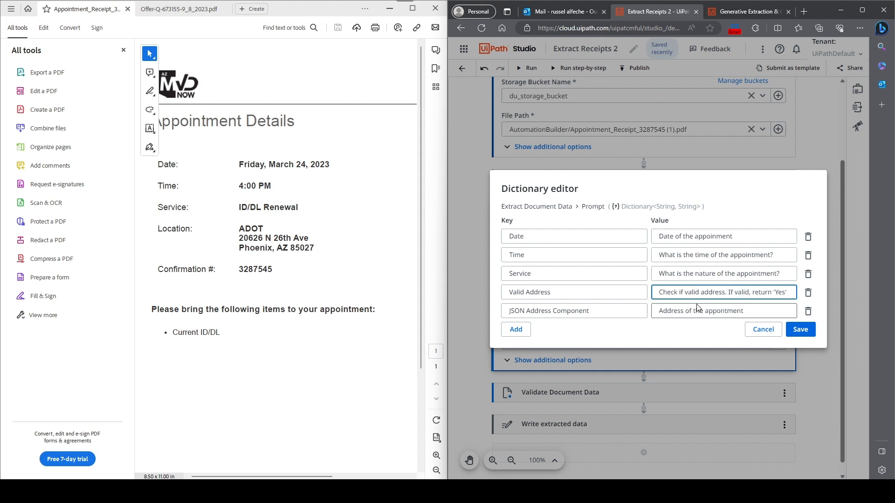
key("End")
type(".")
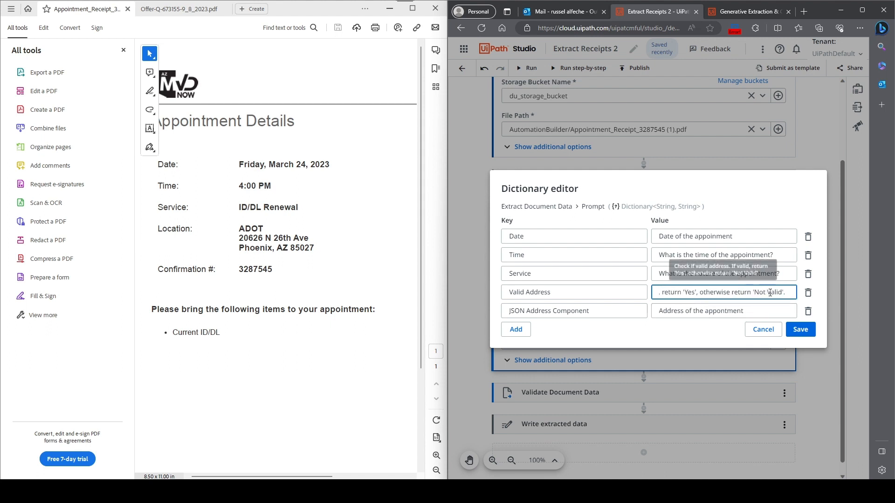
left_click_drag(776, 293, 882, 295)
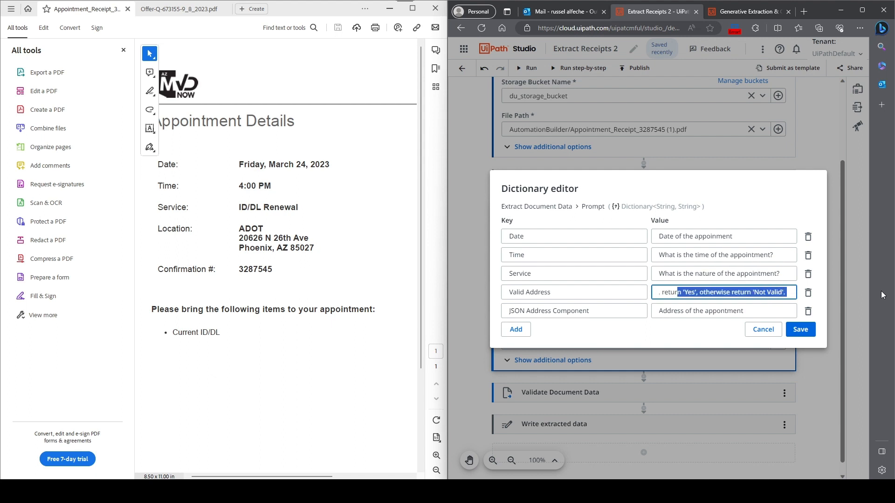
left_click(775, 290)
left_click_drag(690, 292, 638, 292)
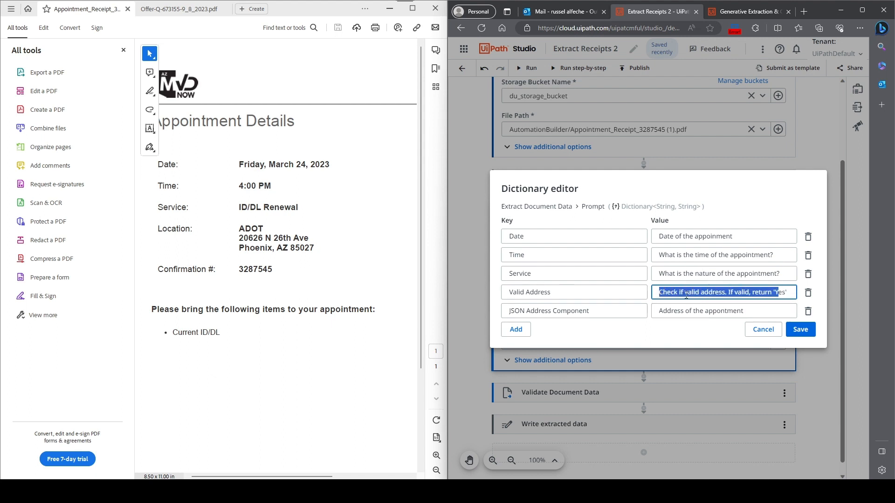
left_click(662, 292)
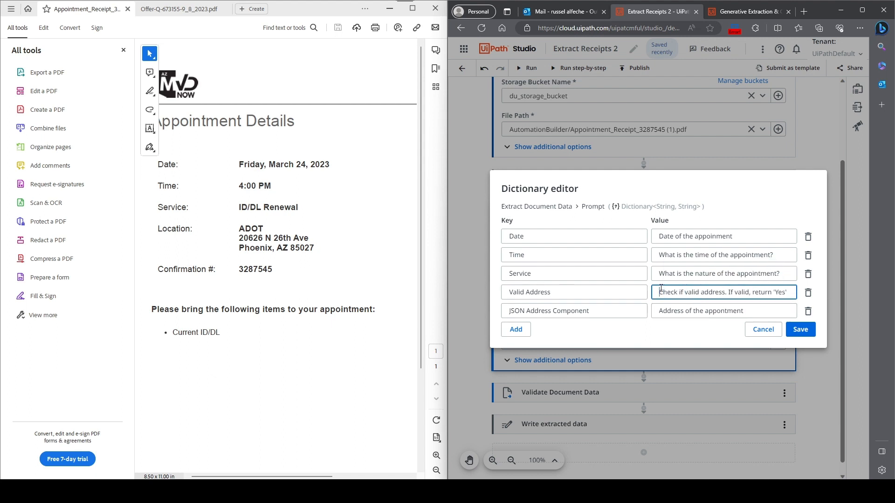
key("ctrl+v")
type(".")
- Extend the JSON Address Component value with "Extract all address components in JSON format as follows:"
left_click(751, 312)
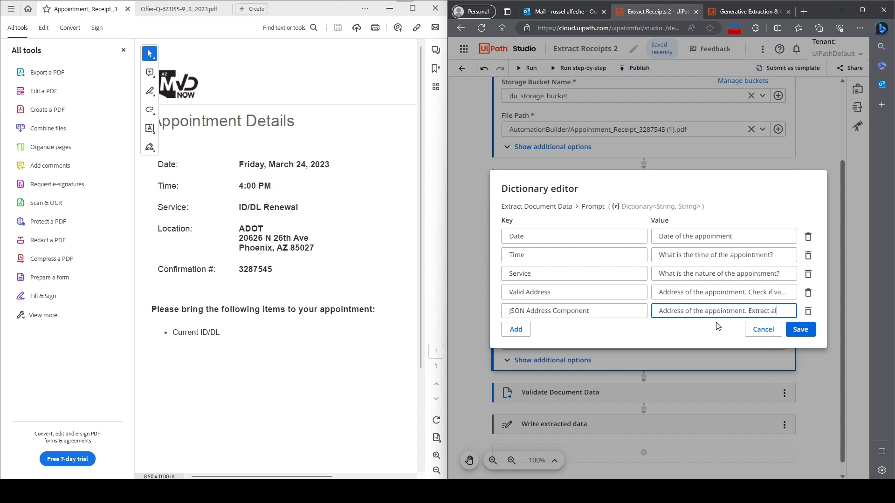
type("ddress c")
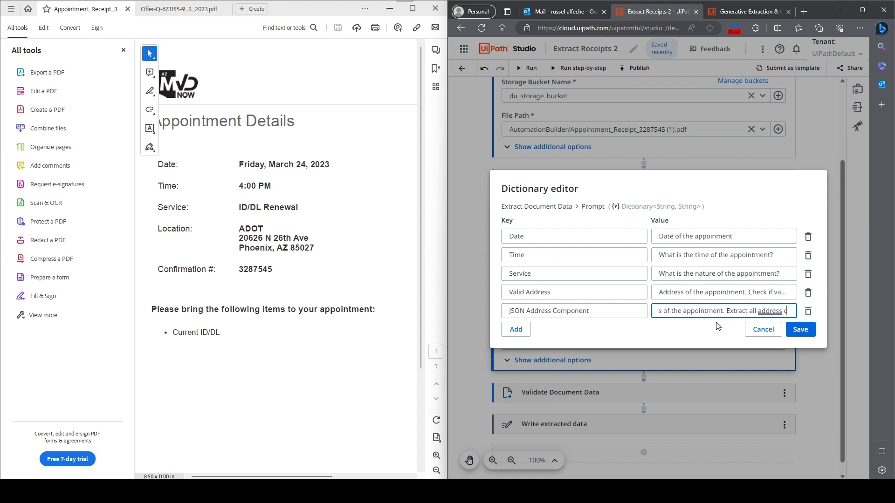
key("BackSpace")
type("com")
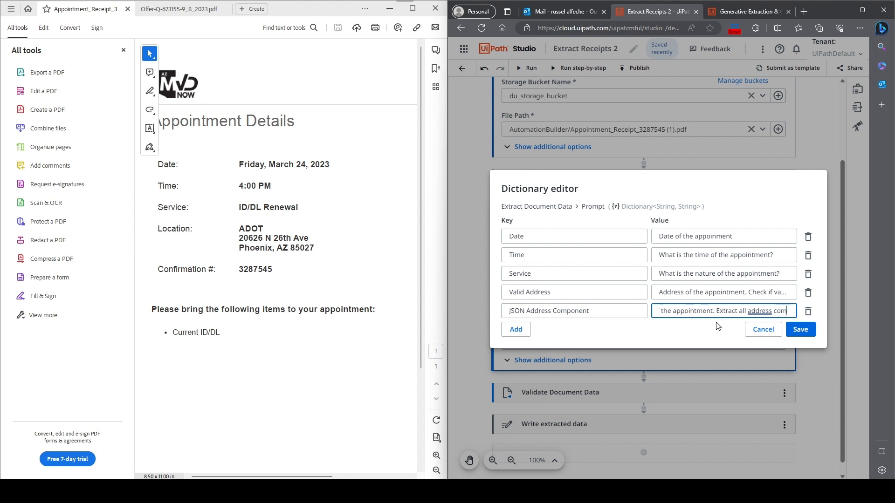
type("ponents in JSON format as follows:")
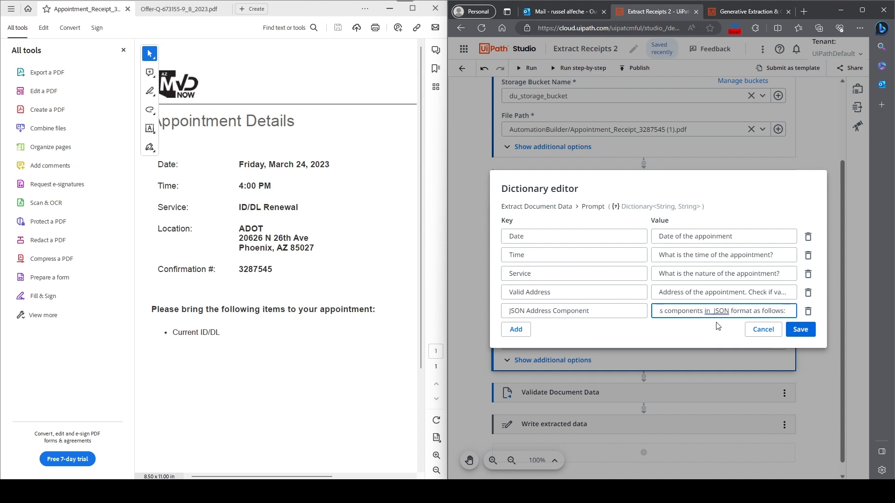
type(" {}")
type("\"")
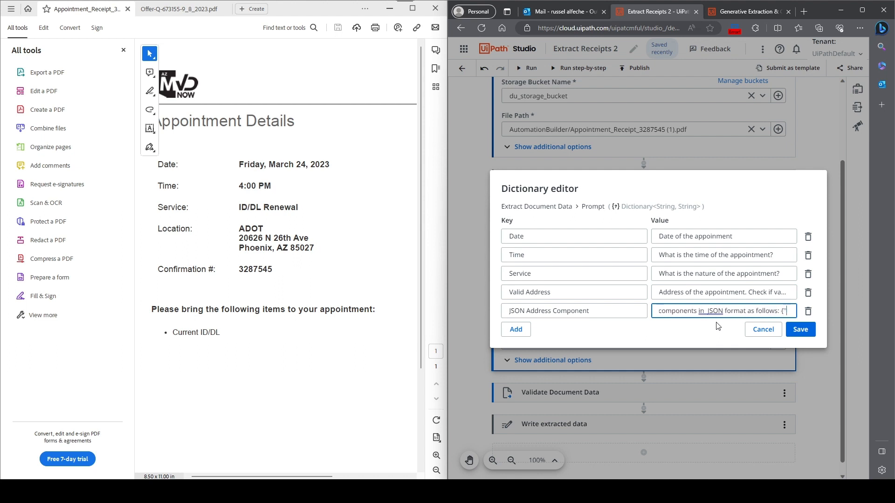
type("addr_l")
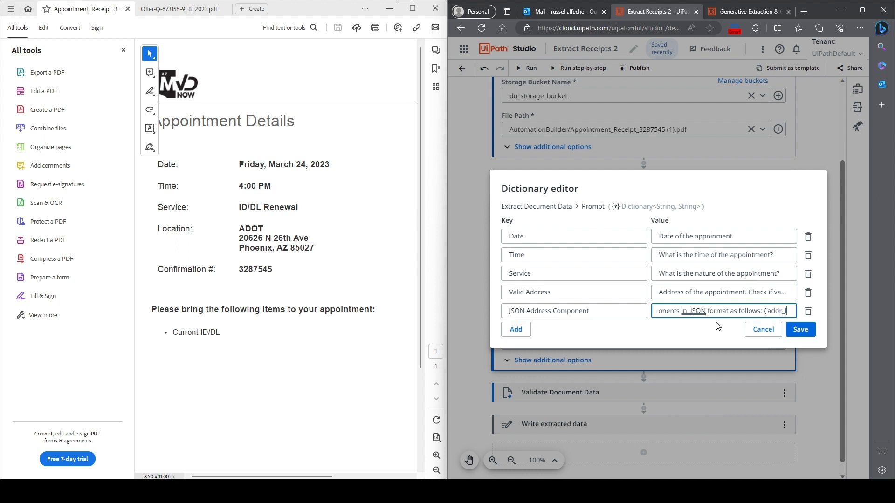
type("ine_1")
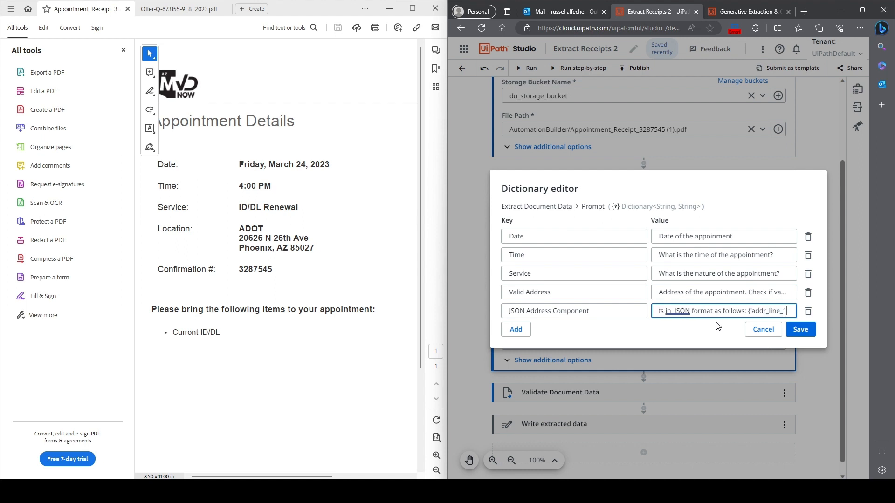
type("'")
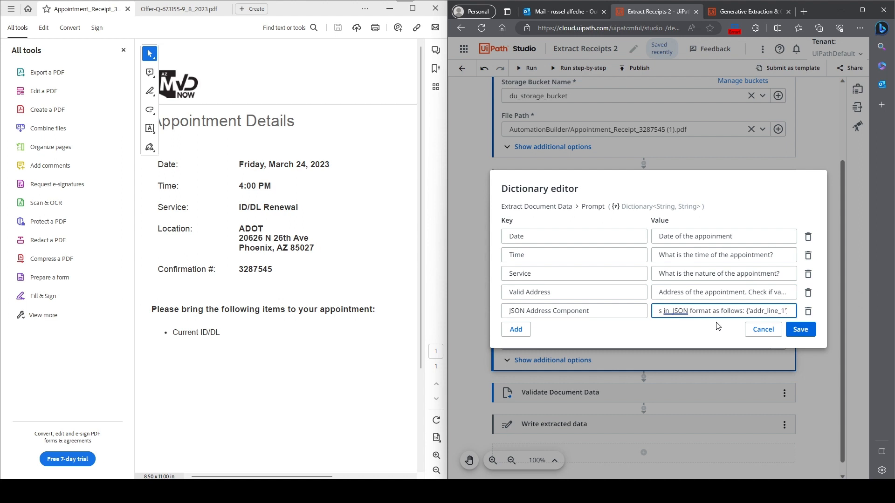
type(":,")
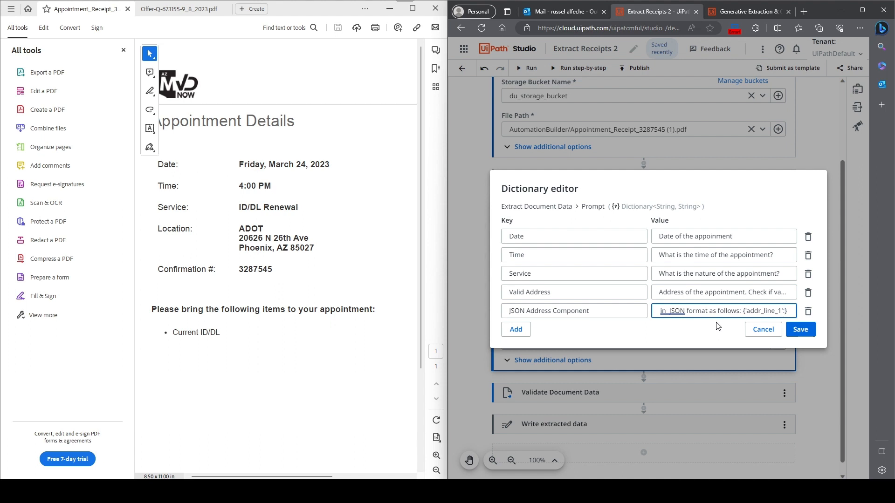
type("'")
type("<")
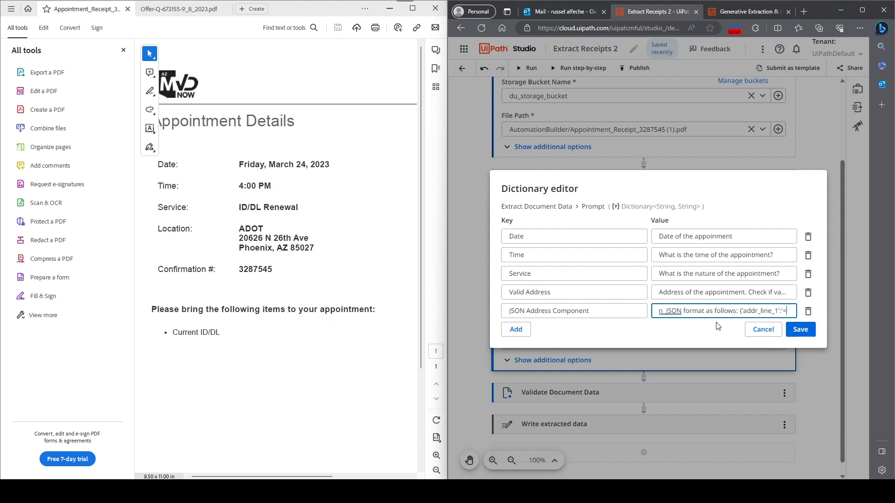
type(">add")
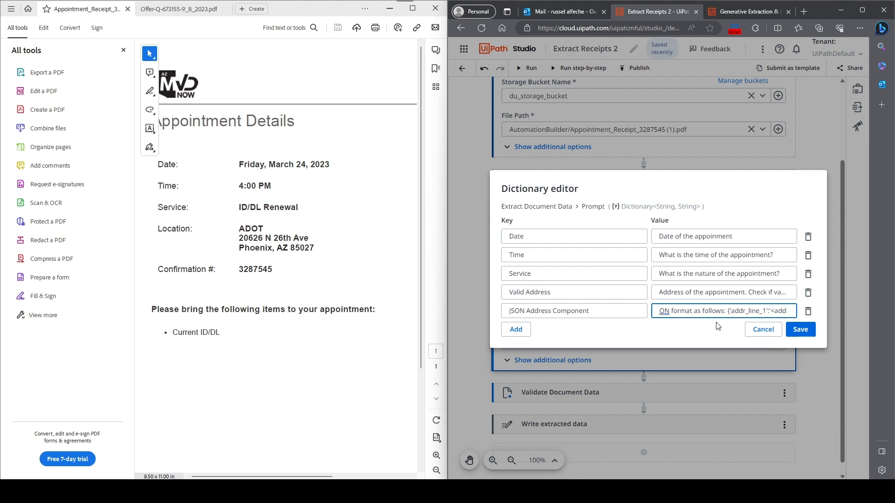
type("_lin")
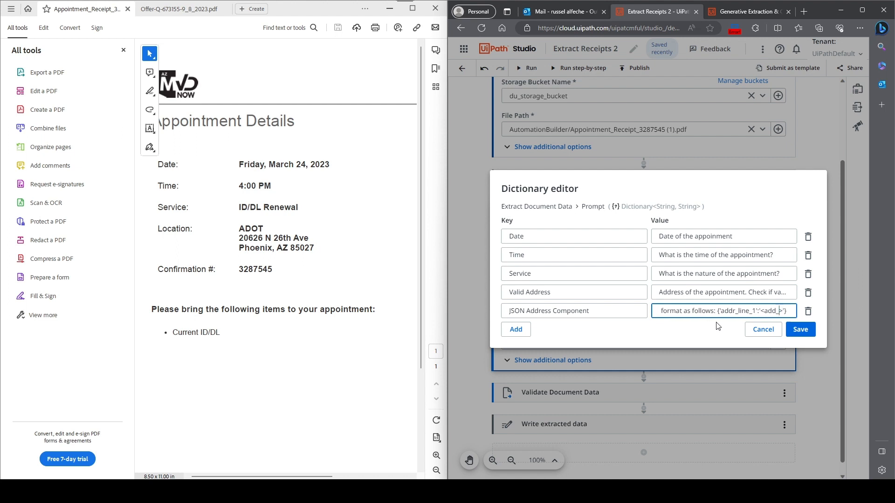
type("r")
type("ine_")
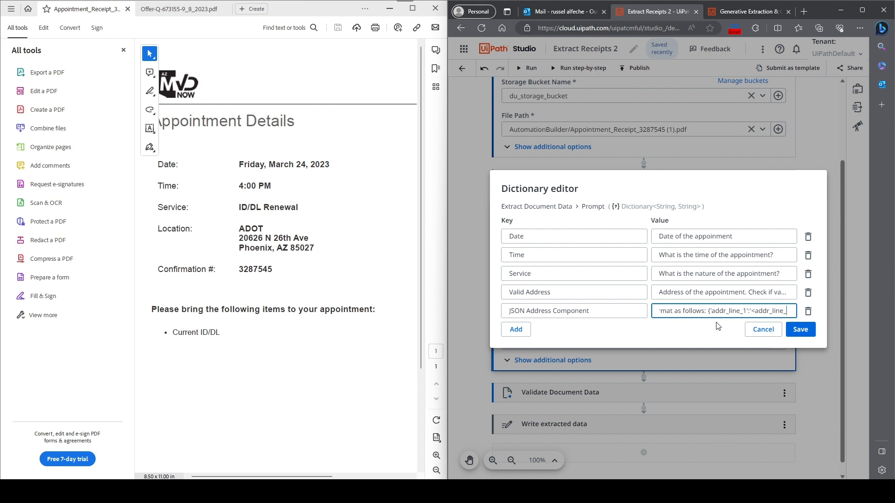
type("1_value")
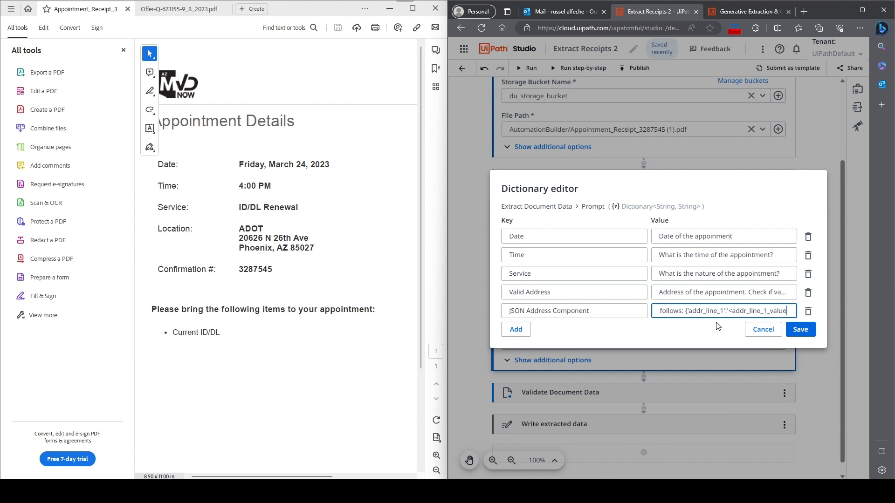
type(">'}")
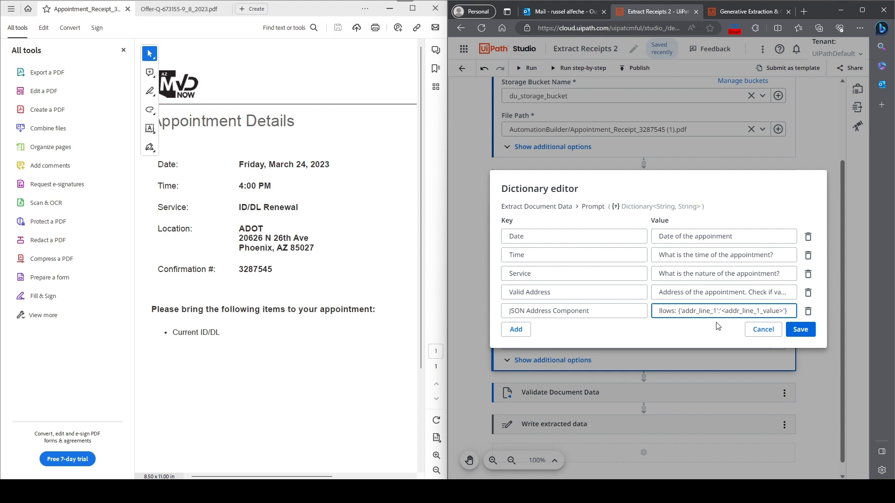
type("'")
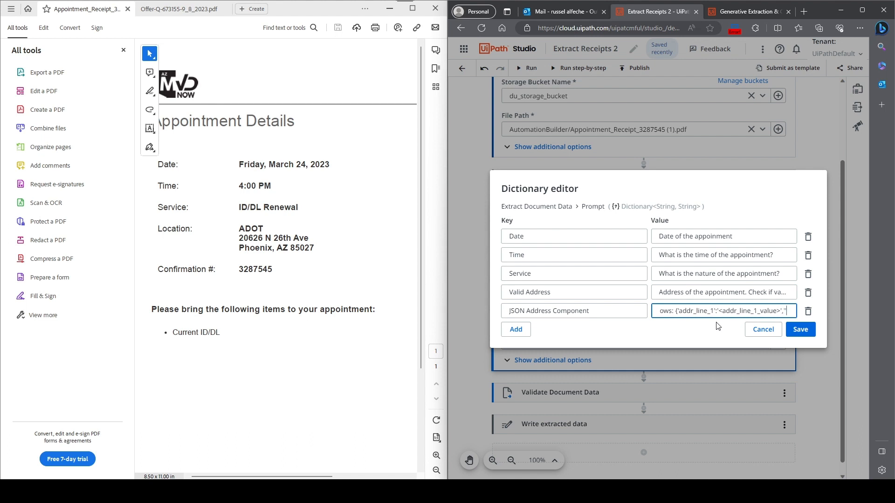
type("city'}")
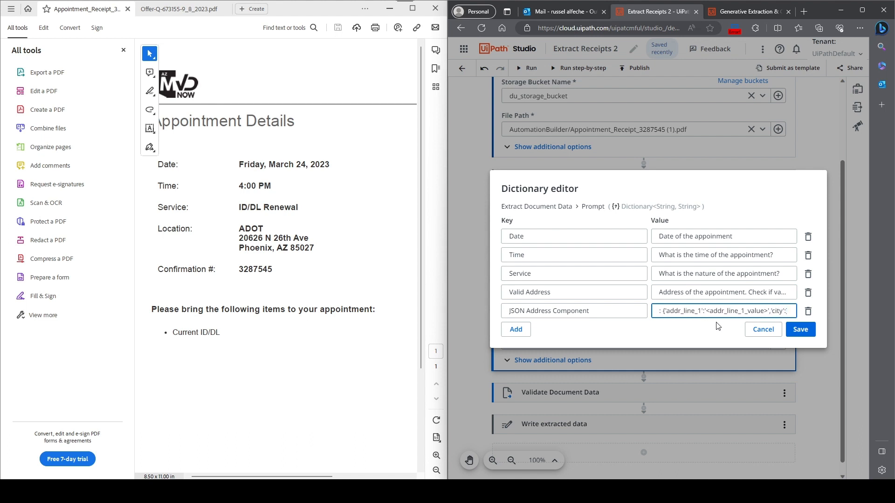
type("'>?")
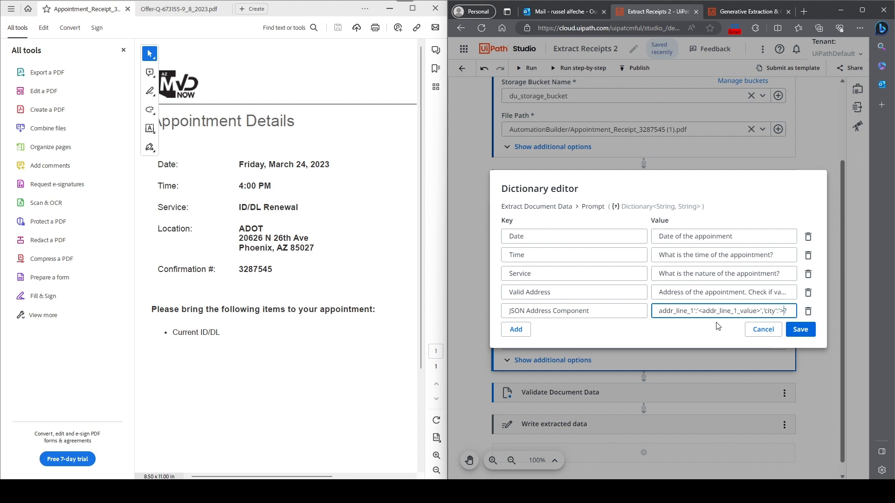
- Add the pair 'city':'<city_value>' inside the JSON template's braces and end the value with "..."
key("Right")
type("'")
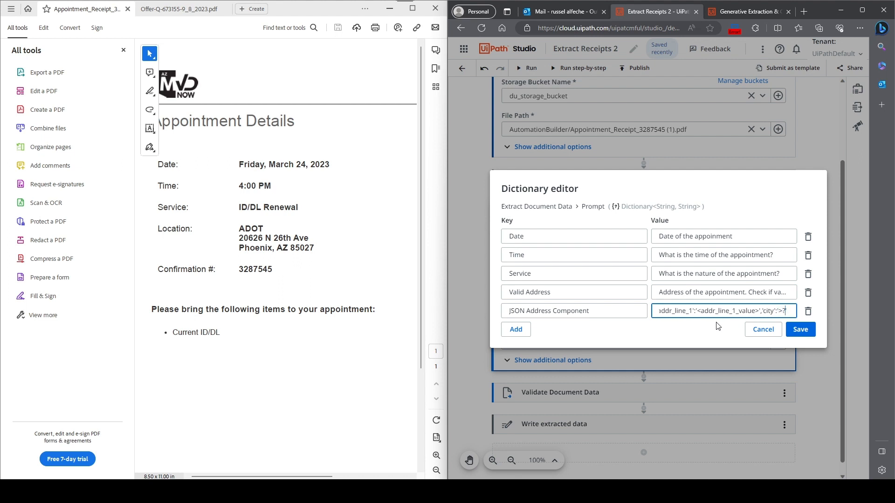
key("BackSpace")
key("BackSpace")
key("BackSpace")
type("<>city_value")
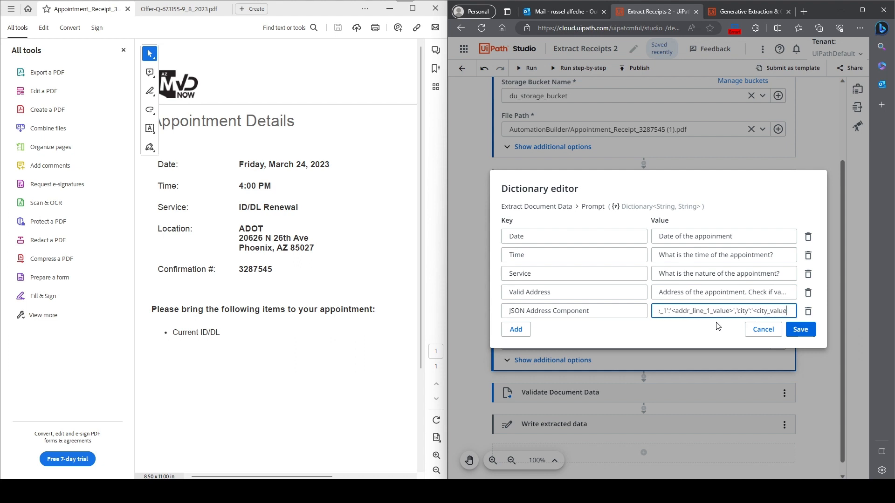
type(">'}")
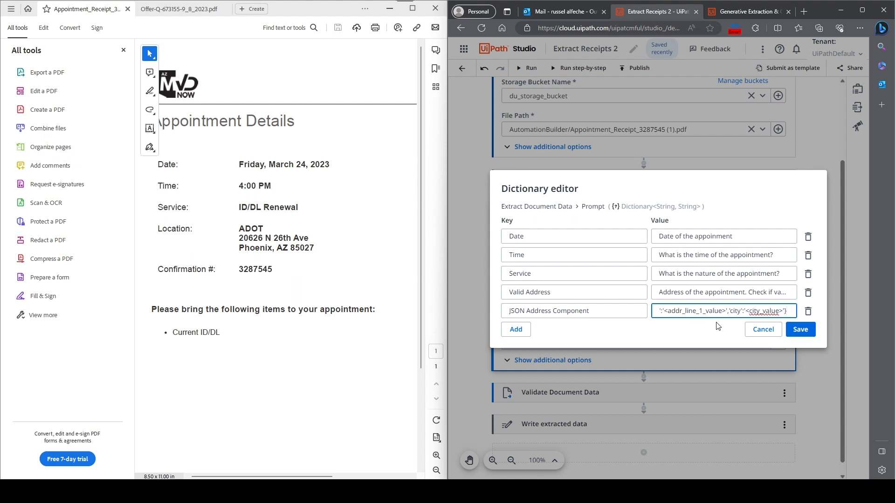
type("...")
key("ctrl+a")
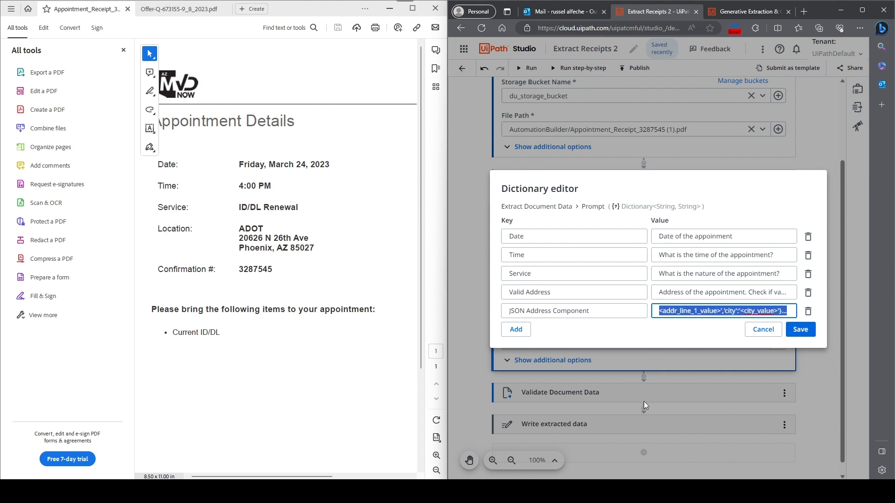
left_click(744, 311)
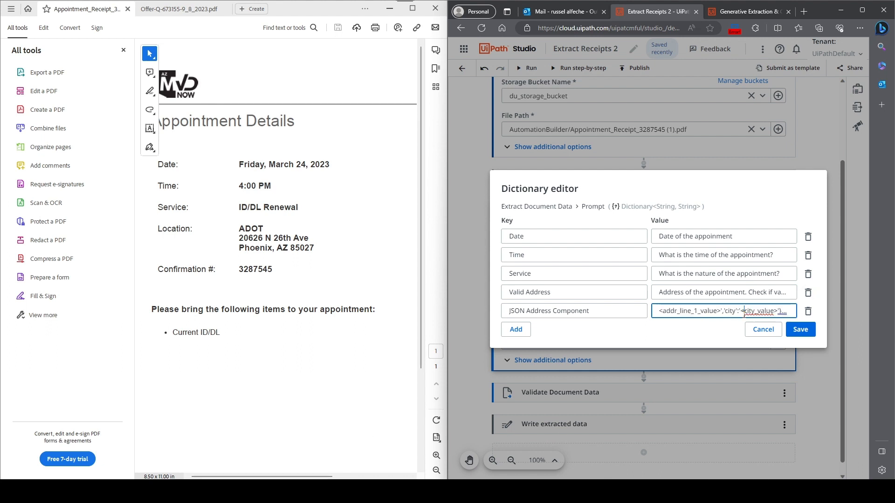
key("super")
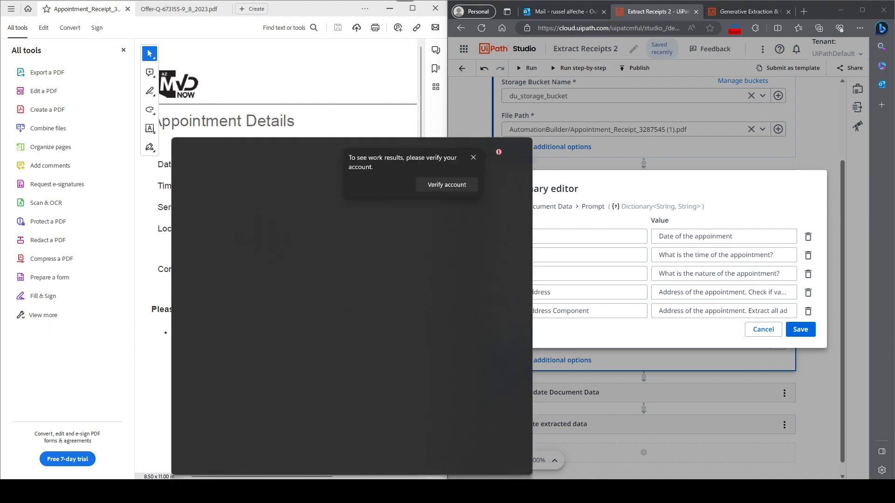
type("notepad")
key("Escape")
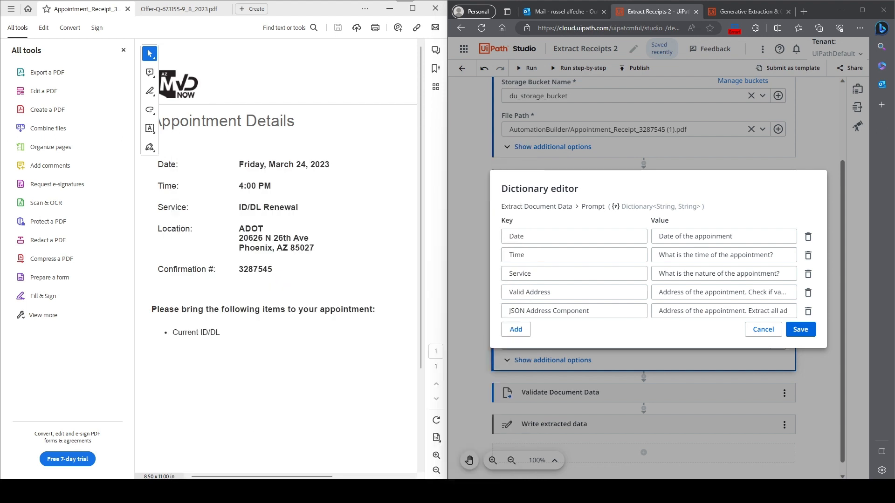
- Paste the JSON Address Component value into Notepad, review the full prompt text, and return to the Dictionary editor
type("Address of the appointment. Extract all address components in  JSON format as follows: {'addr_line_1':'<addr_line_1_value>','city':'<city_value>'}...")
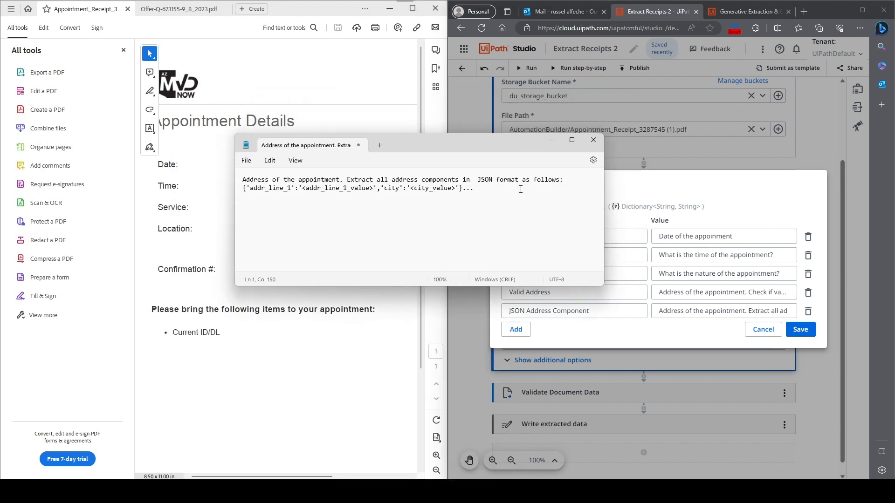
mouse_move(520, 189)
left_mouse_down()
mouse_move(243, 180)
mouse_move(433, 170)
mouse_move(506, 192)
left_mouse_up()
left_click(280, 184)
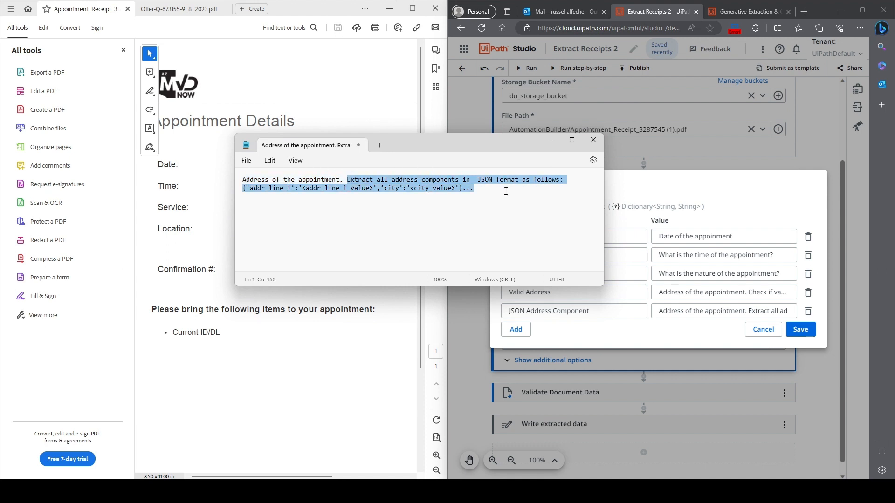
left_click(485, 208)
left_click_drag(243, 179, 499, 192)
left_click(493, 194)
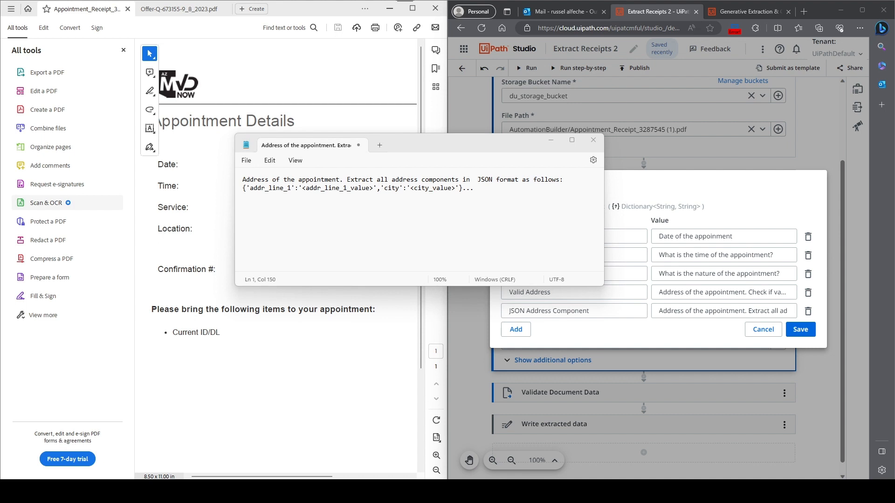
left_click(551, 140)
left_click(702, 316)
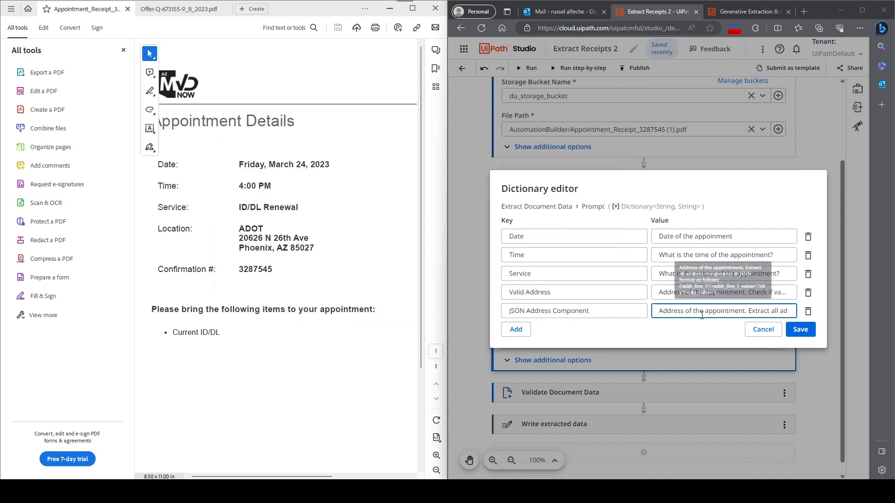
key("End")
key("ctrl+a")
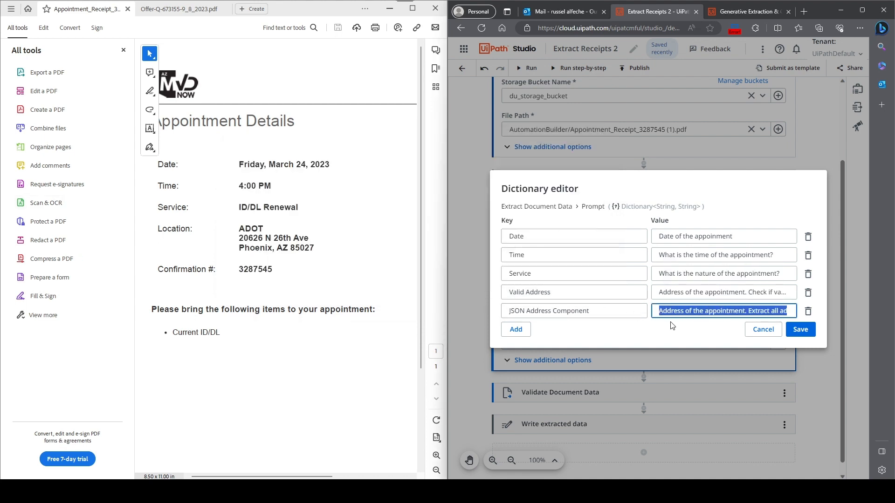
- Add a prompt entry with key "Requirements" and value "What do I need to bring?", and save the dictionary
left_click(520, 327)
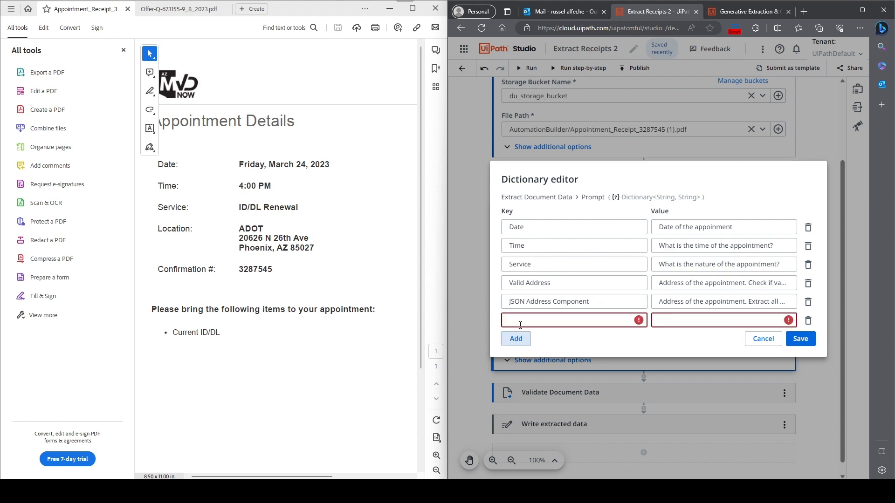
left_click(520, 323)
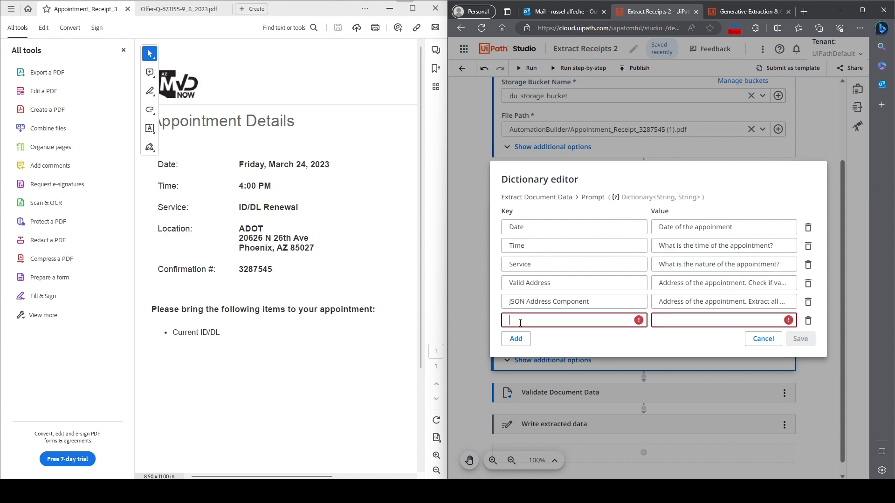
type("Requir")
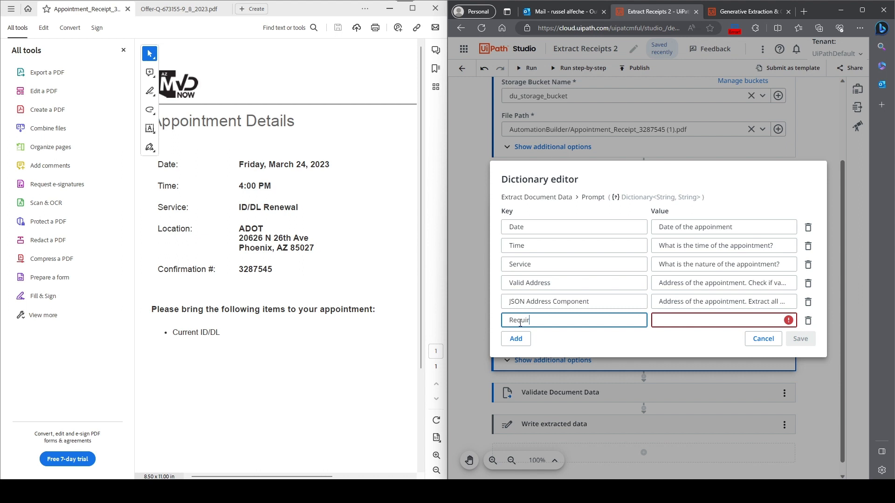
type("ements")
key("Tab")
type("W")
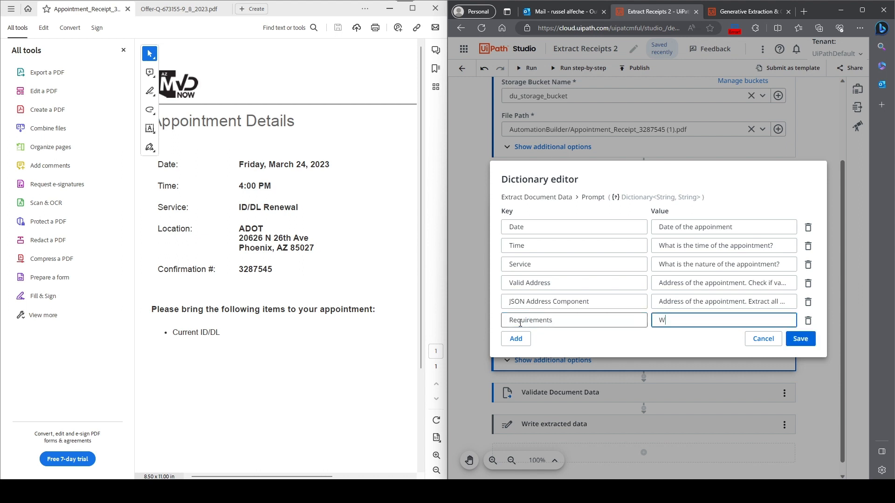
type("hat do I need to bring?")
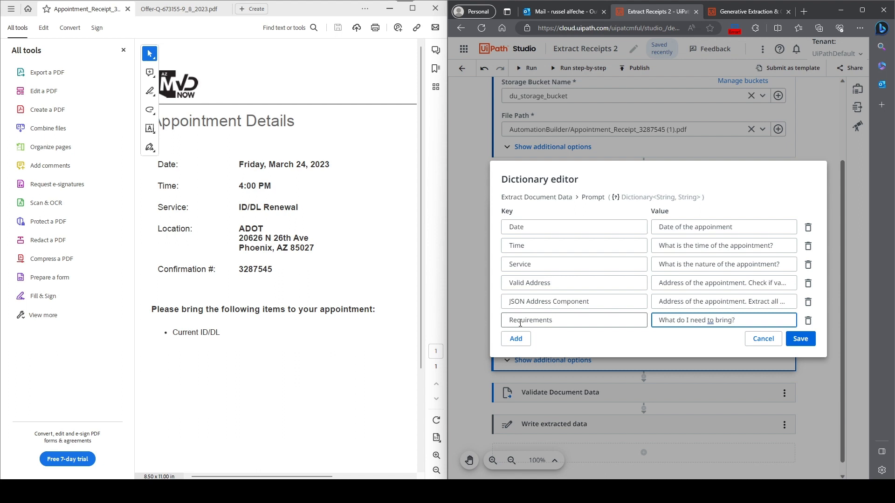
left_click(806, 342)
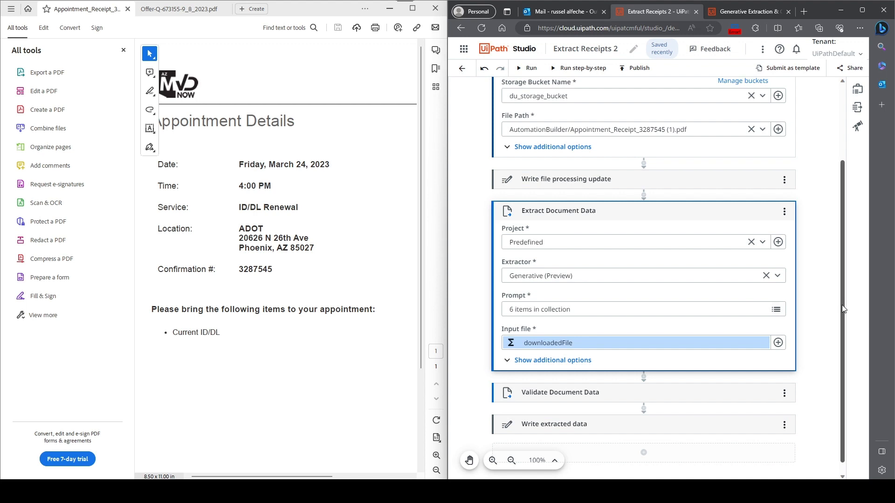
- Review the workflow's Download Storage File, Extract Document Data and Validate Document Data settings against the appointment receipt
scroll(854, 230, "up", 3)
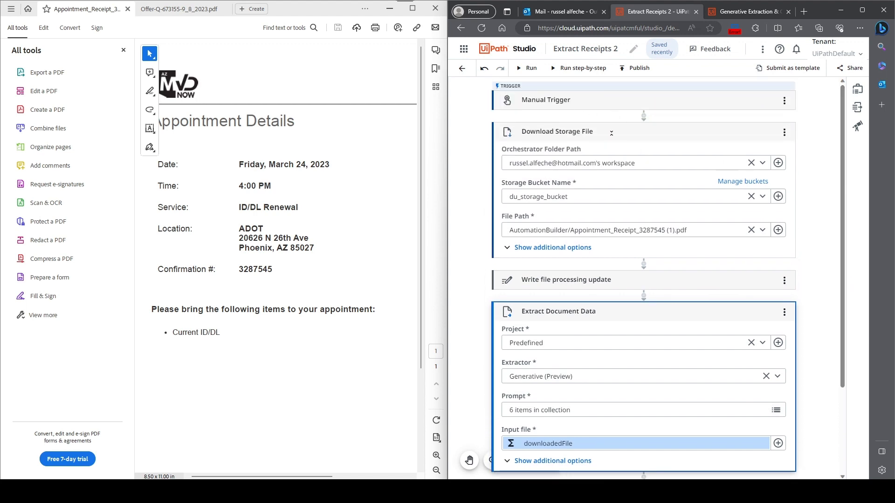
left_click(742, 312)
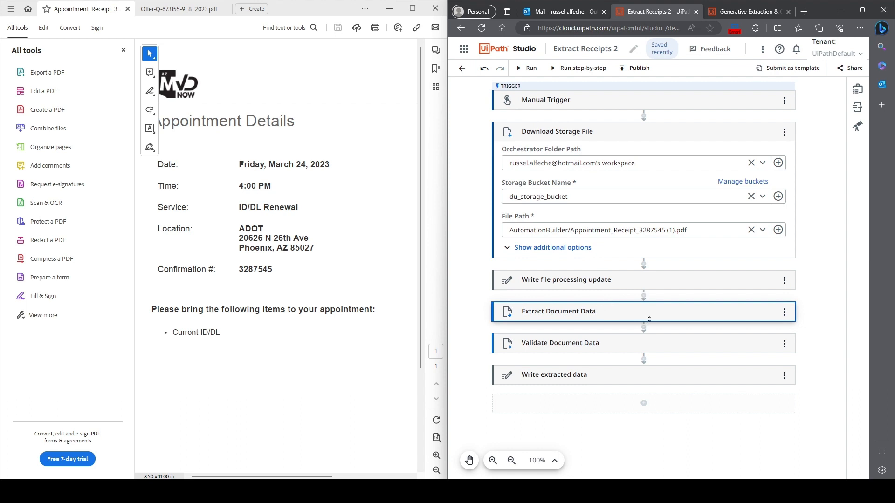
left_click(665, 351)
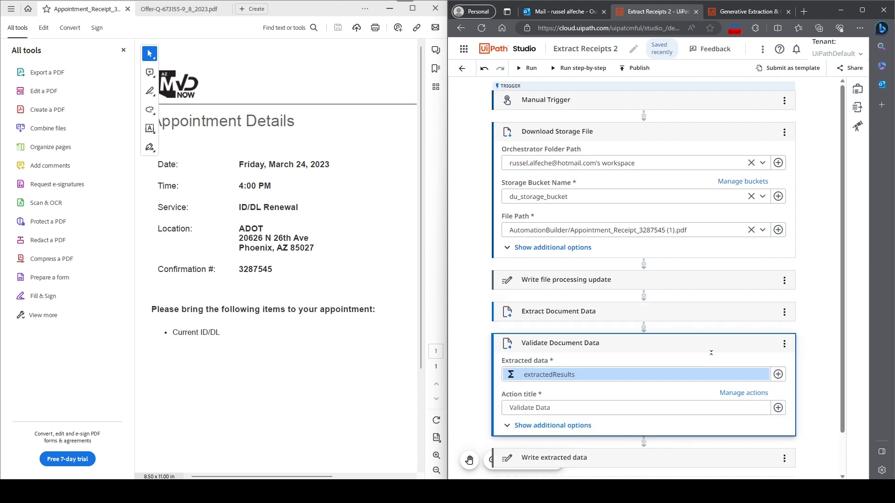
scroll(747, 290, "up", 2)
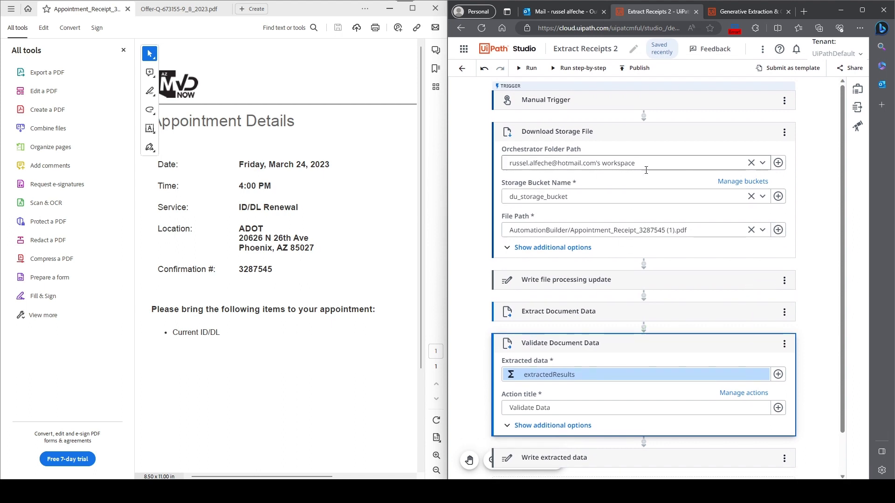
left_click(814, 304)
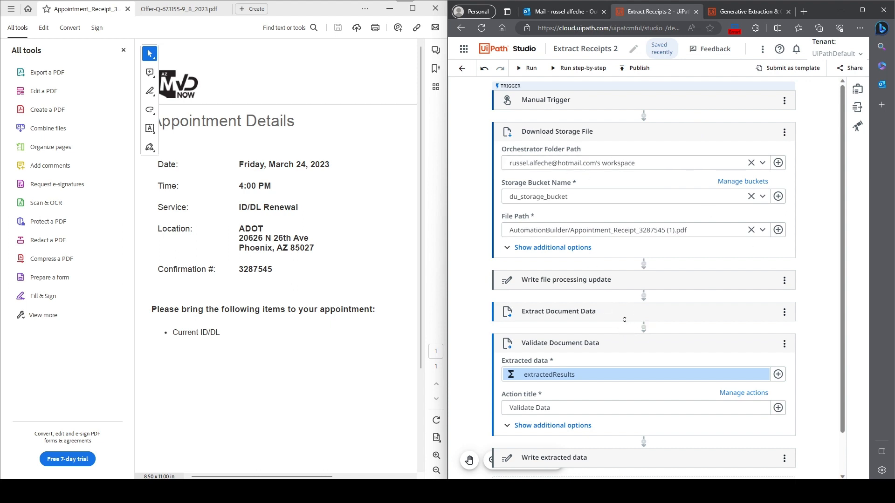
left_click(623, 314)
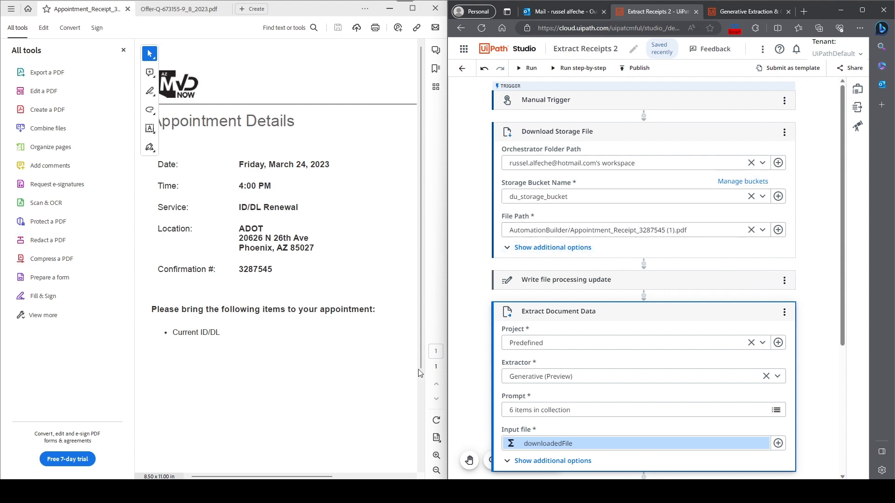
left_click(229, 155)
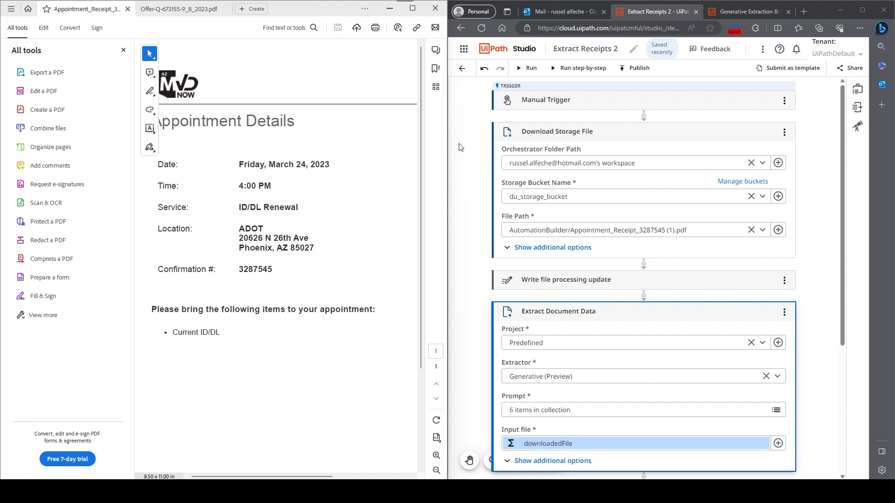
- Replace the Download Storage File activity's file path with AutomationBuilder/appointment.png and close the bucket browser page
left_click(751, 231)
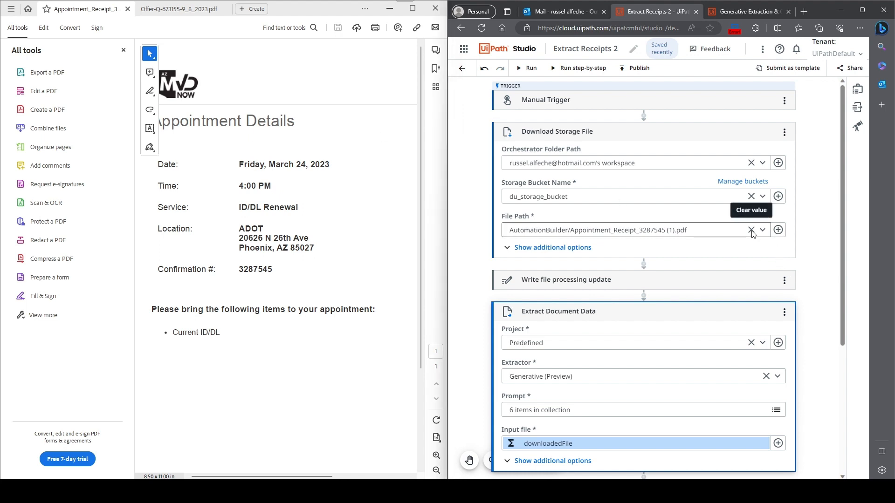
left_click(779, 232)
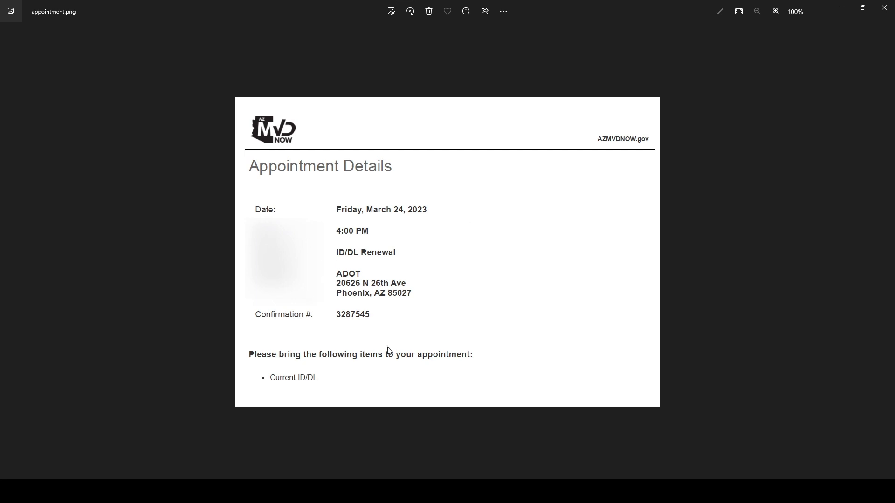
left_click(863, 7)
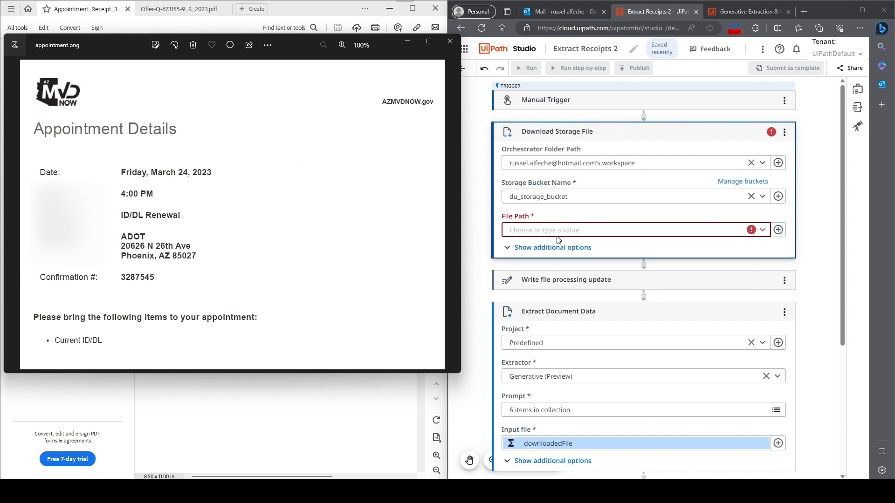
left_click(573, 229)
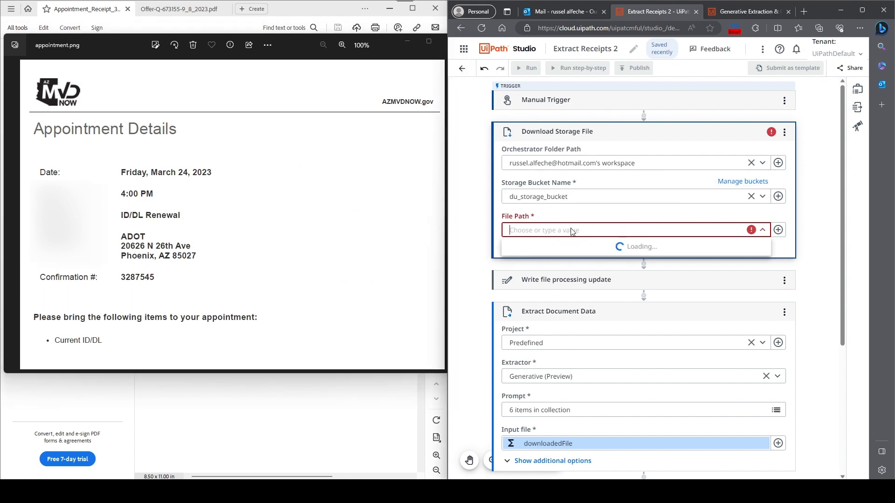
type("AutomationBuilder/appointment.png")
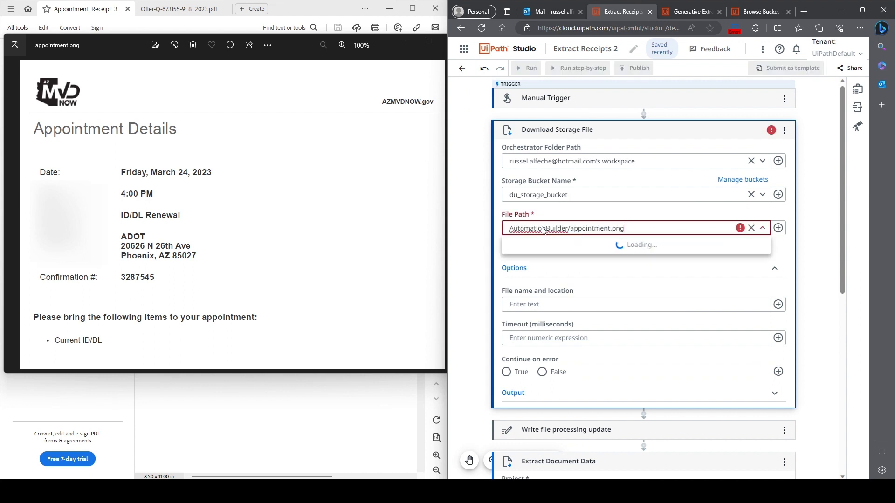
left_click(667, 260)
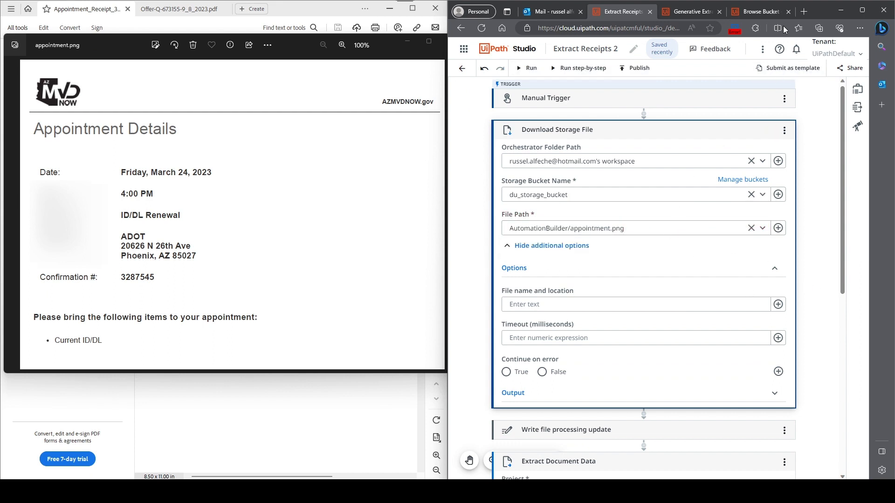
left_click(788, 11)
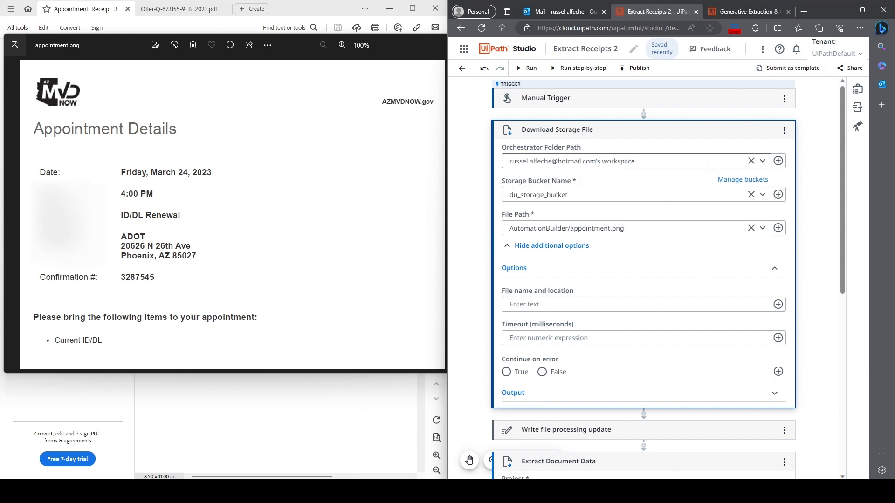
left_click(640, 232)
left_click(807, 247)
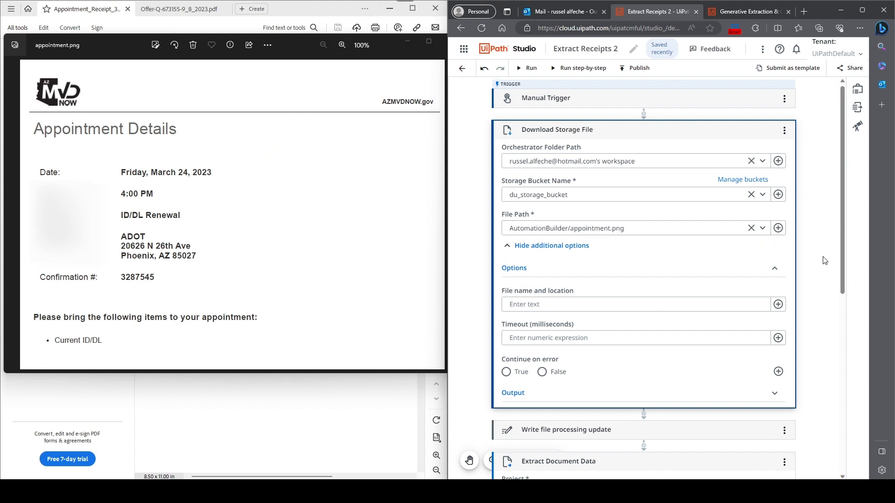
- Collapse the Download Storage File activity, run the workflow, and maximize the browser window
left_click(728, 131)
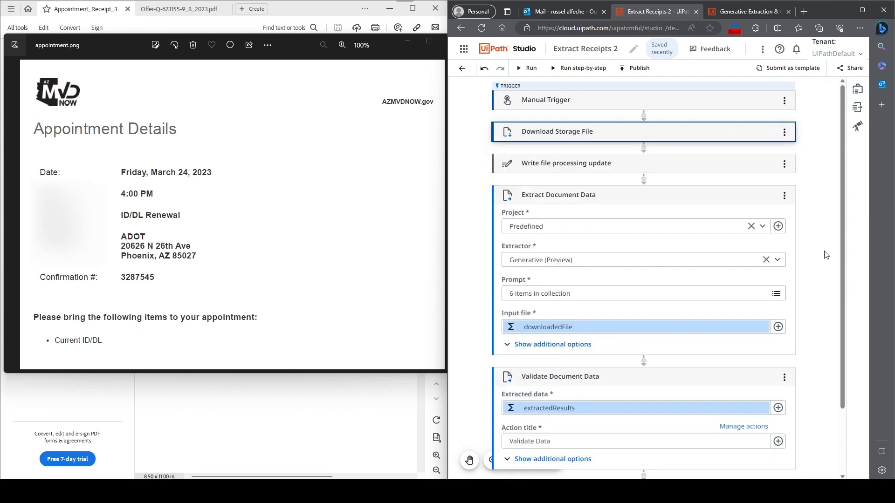
left_click(524, 70)
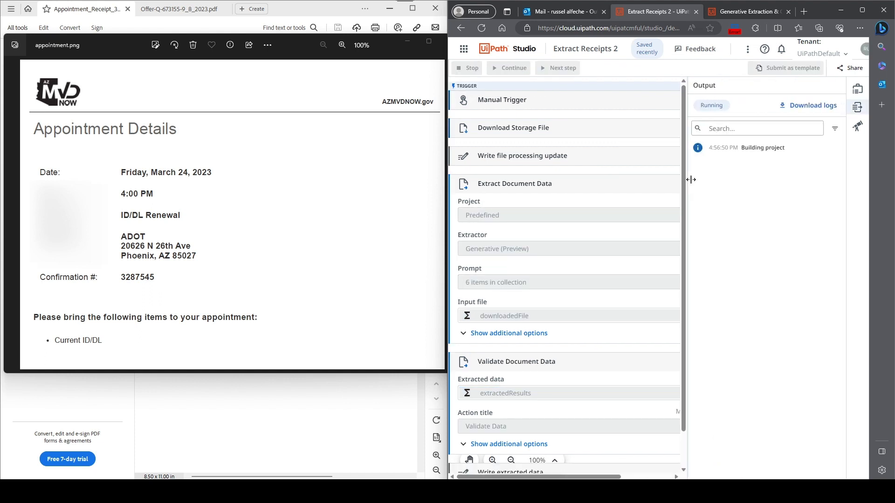
left_click(862, 10)
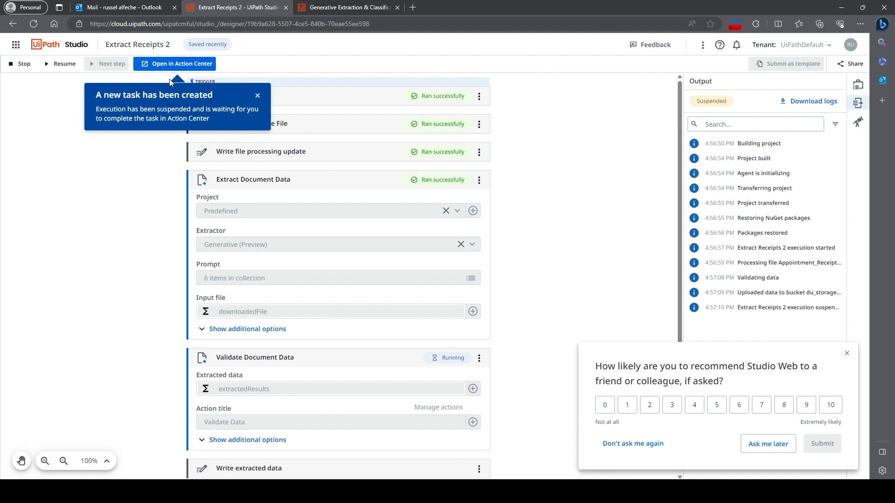
- Open the Validate Data task in Action Center, examine the extracted Date, Time, Service and Valid Address fields, and return to the workflow
left_click(181, 62)
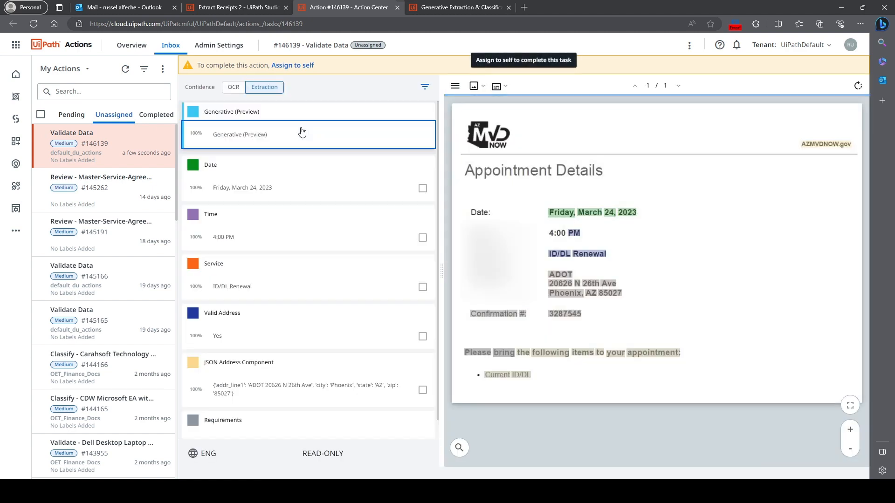
left_click(296, 188)
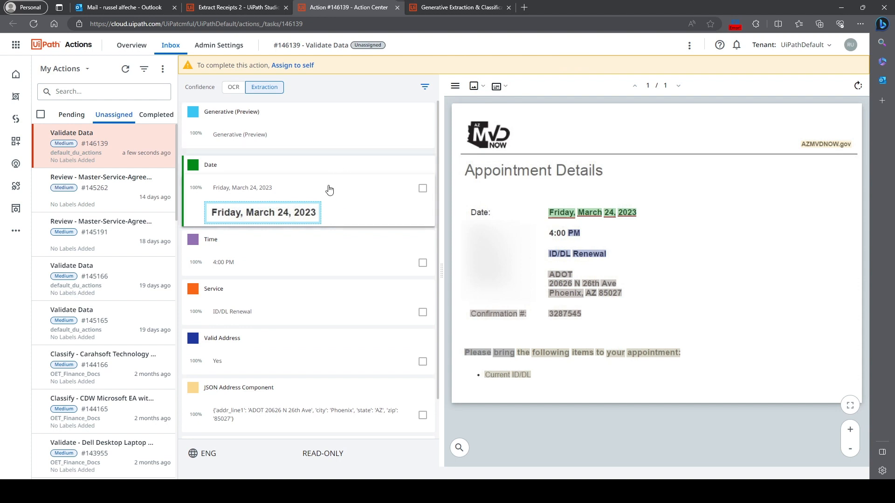
left_click(269, 256)
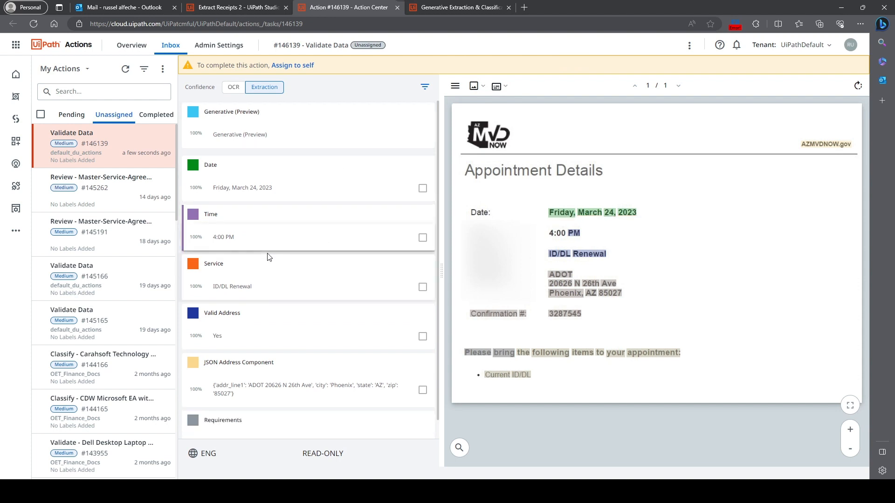
left_click(285, 295)
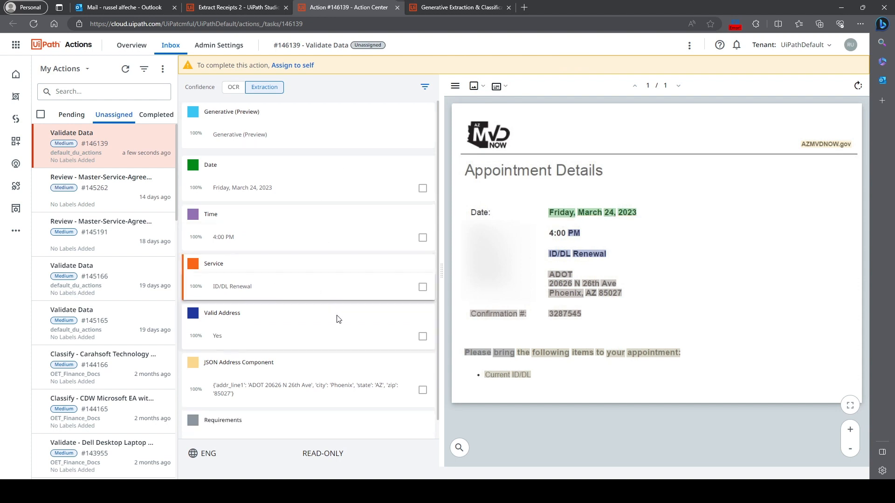
left_click(286, 339)
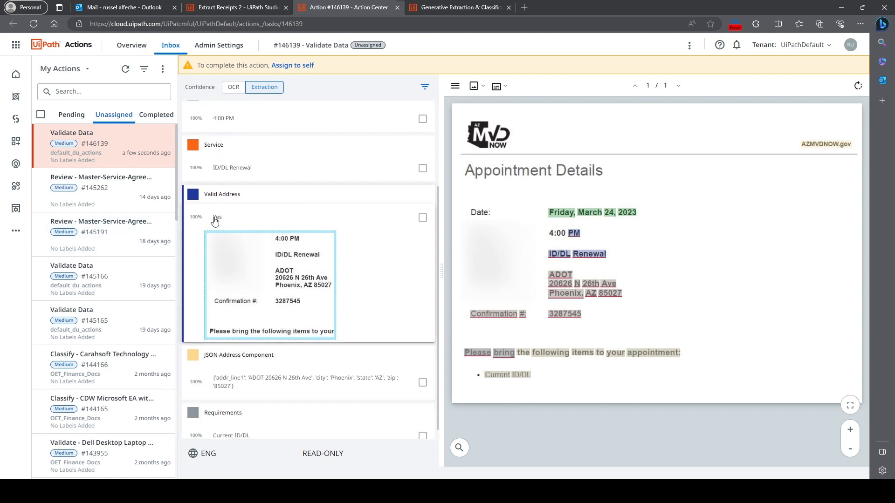
left_click(253, 9)
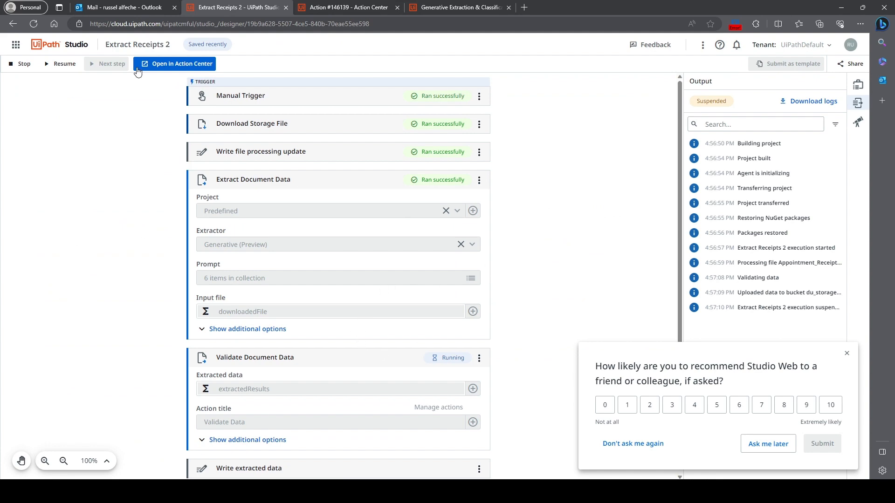
- Stop the workflow run and review the full Valid Address prompt in the Extract Document Data activity's prompt collection
left_click(20, 64)
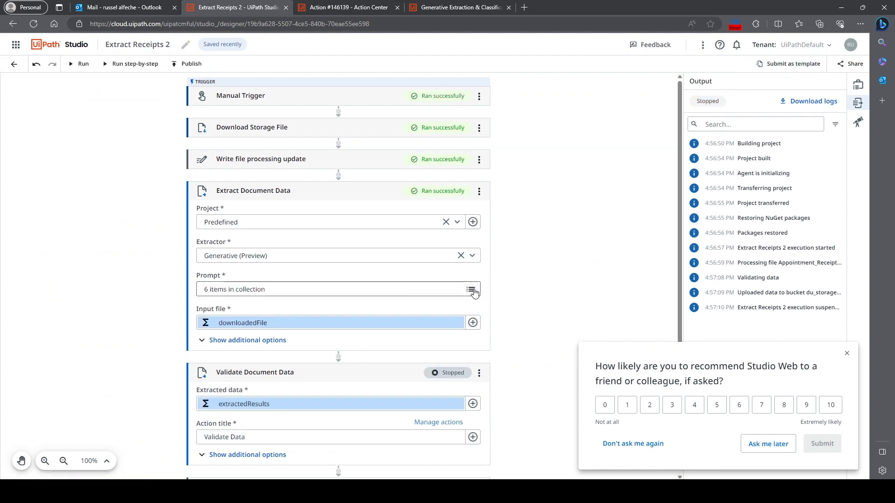
left_click(472, 290)
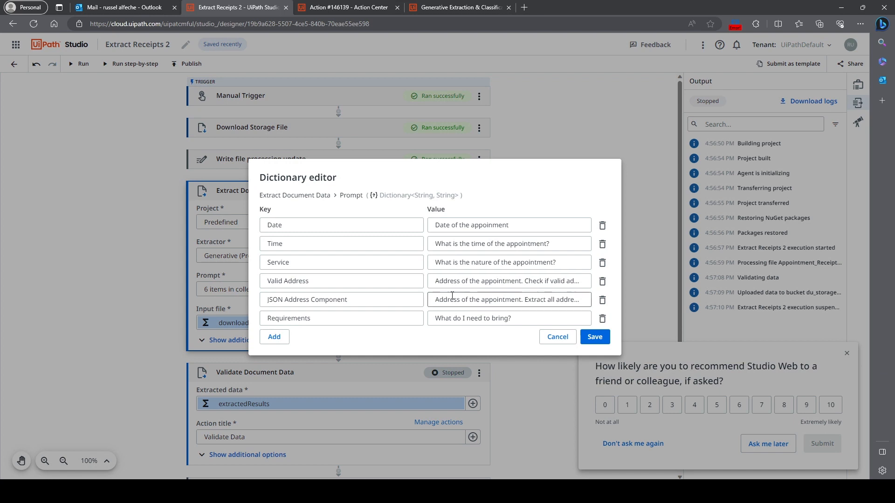
left_click(454, 281)
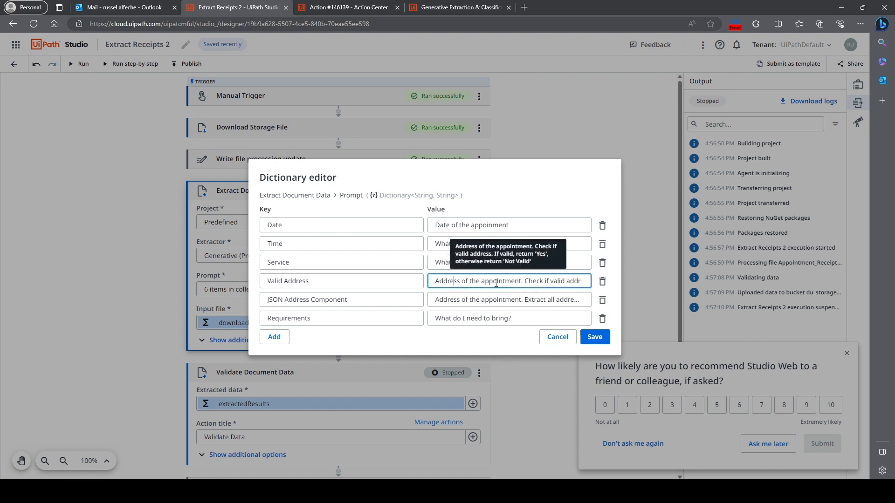
left_click_drag(524, 281, 430, 286)
left_click_drag(524, 282, 583, 283)
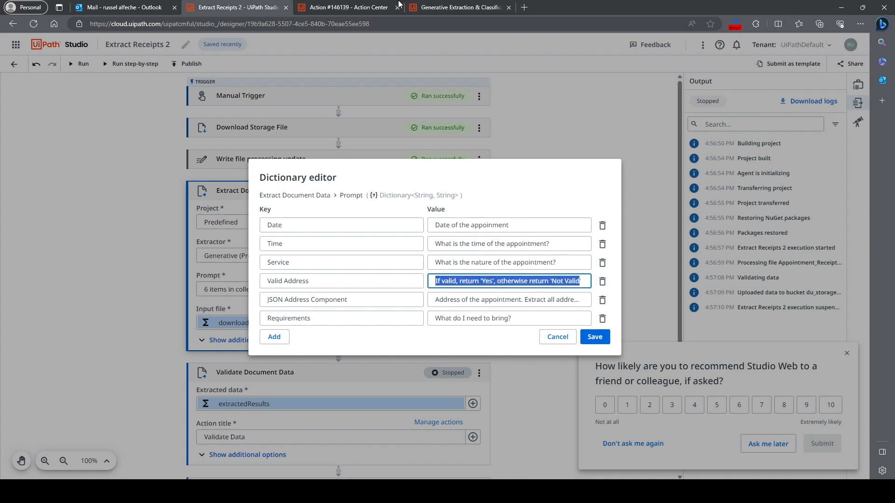
- Return to the Validate Data task in Action Center and examine the extracted JSON Address Component and Requirements fields against the receipt
left_click(300, 8)
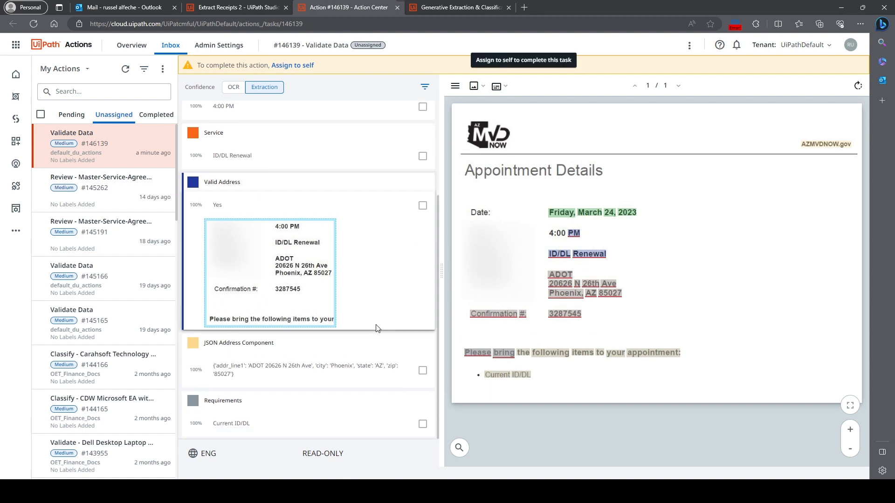
left_click(223, 371)
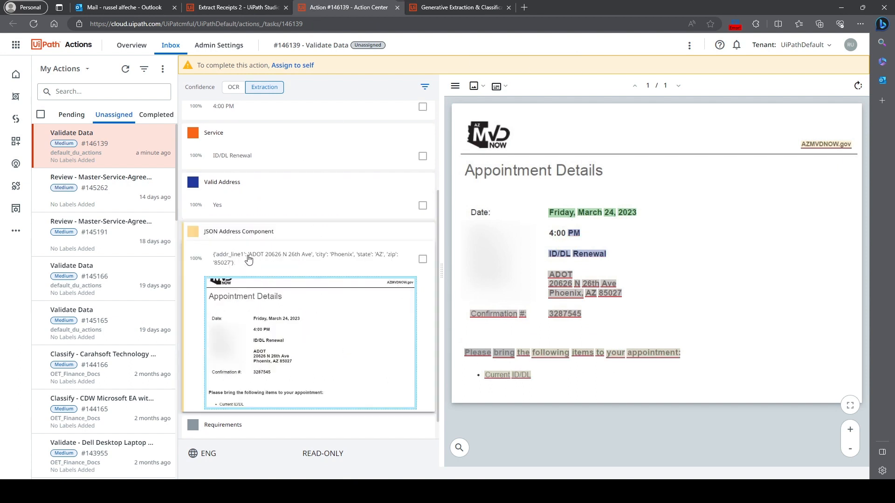
left_click_drag(214, 255, 252, 257)
left_click(236, 269)
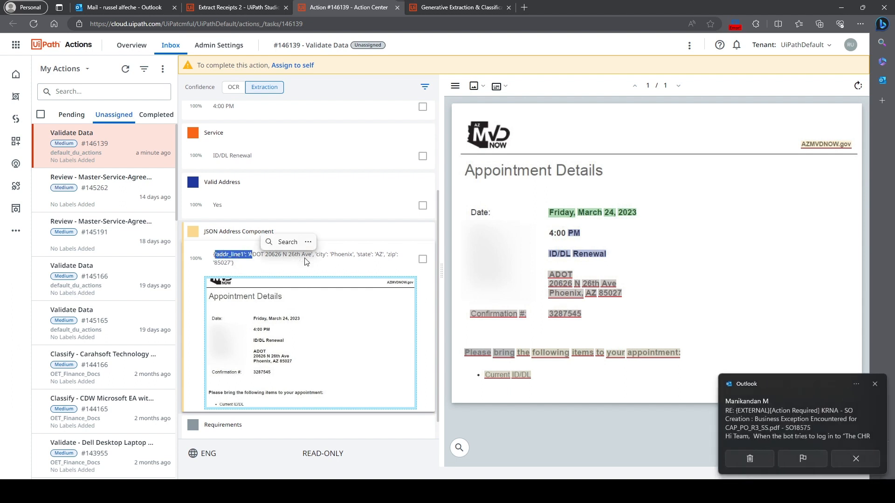
left_click(308, 259)
left_click_drag(317, 259, 274, 264)
left_click(274, 264)
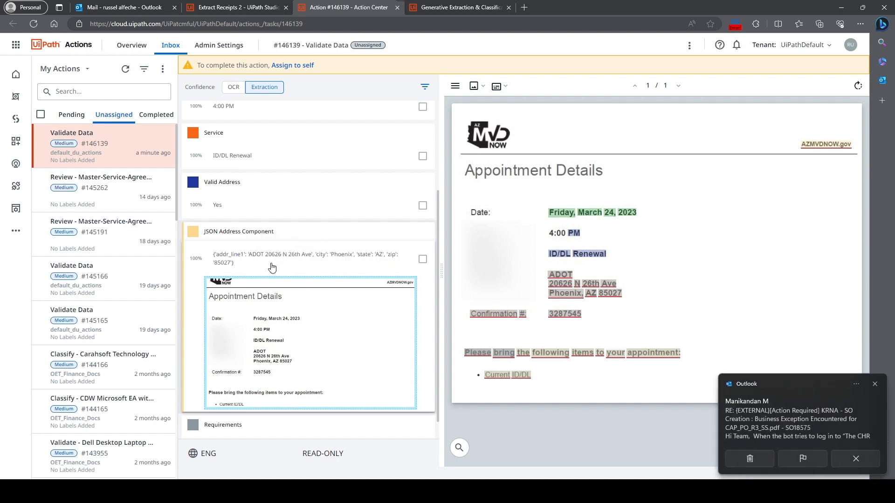
scroll(359, 408, "down", 1)
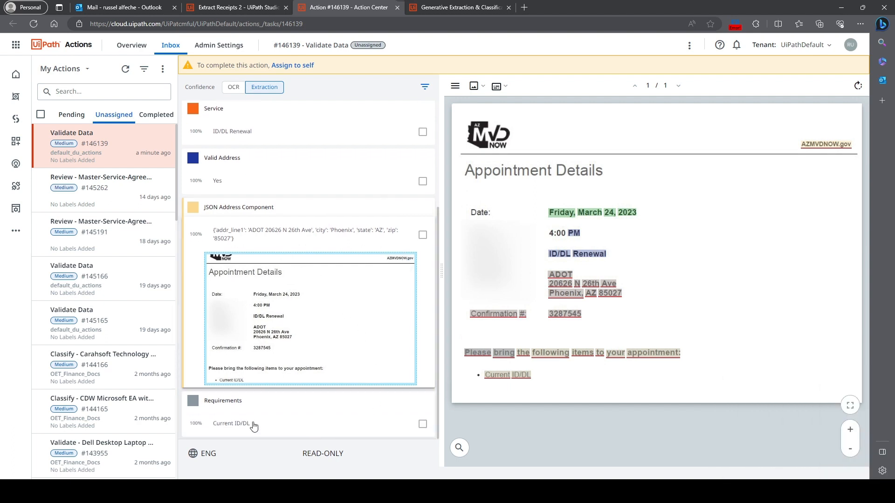
left_click(251, 423)
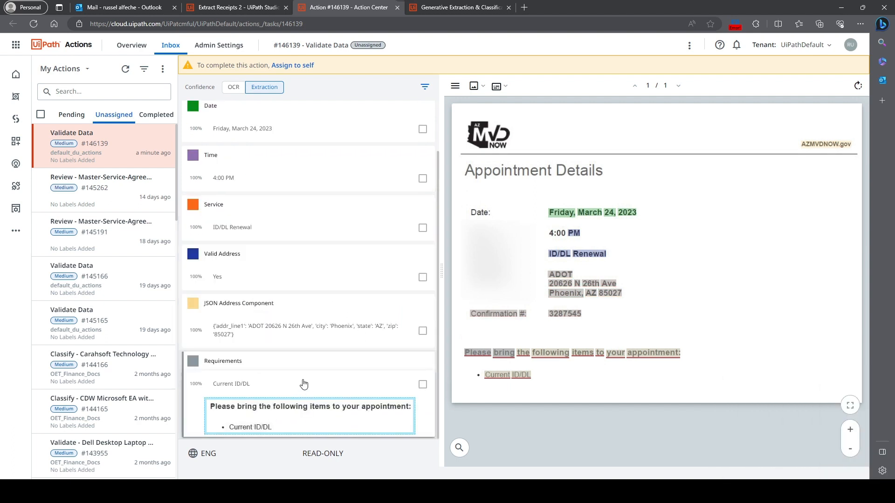